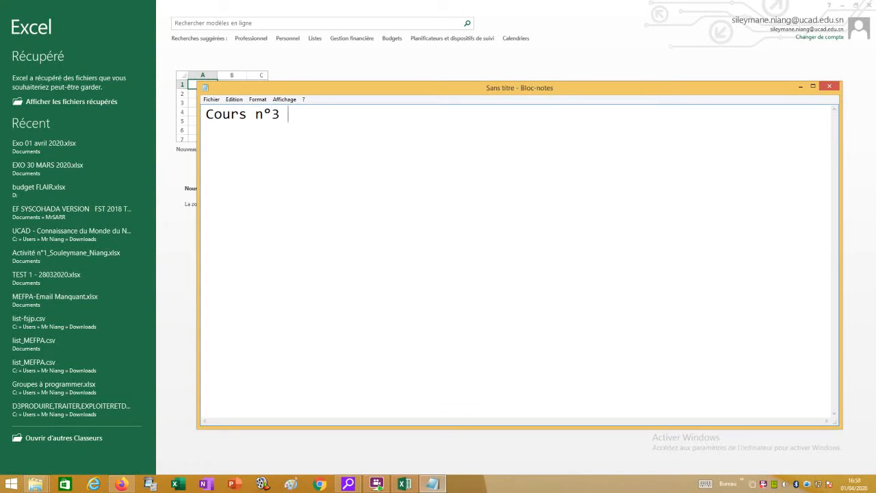
# - Complete the Notepad title as "Cours n°3 - Utilisation des fonctions de base" and create a blank workbook in Excel
pyautogui.write('lisation des fonctions de base')
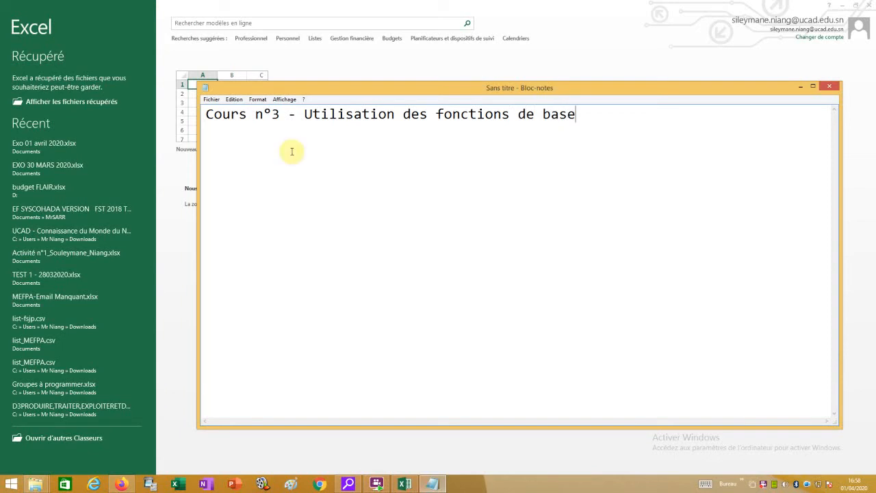
pyautogui.click(800, 87)
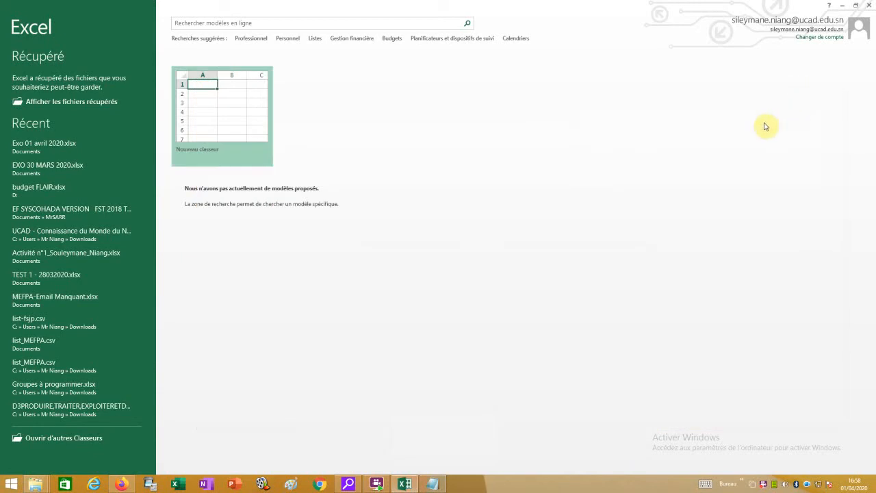
pyautogui.click(223, 115)
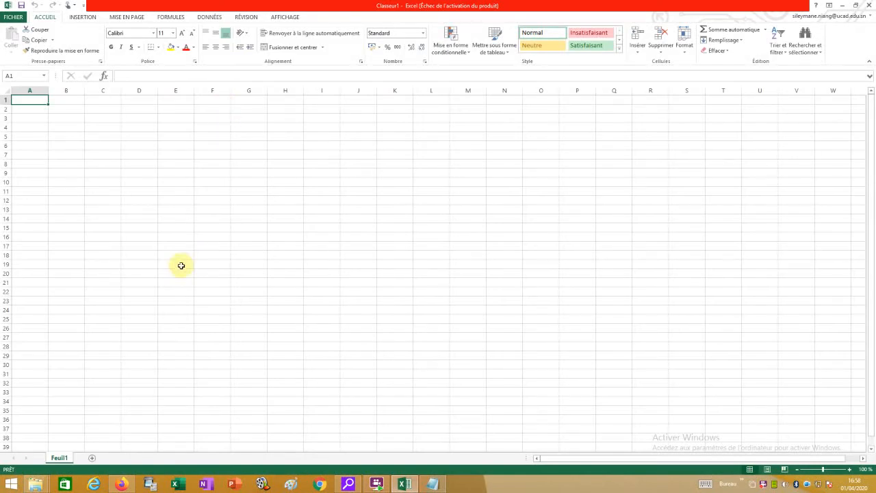
# - Save the new workbook in the computer's Documents folder as "Formules base 01042020"
pyautogui.click(19, 19)
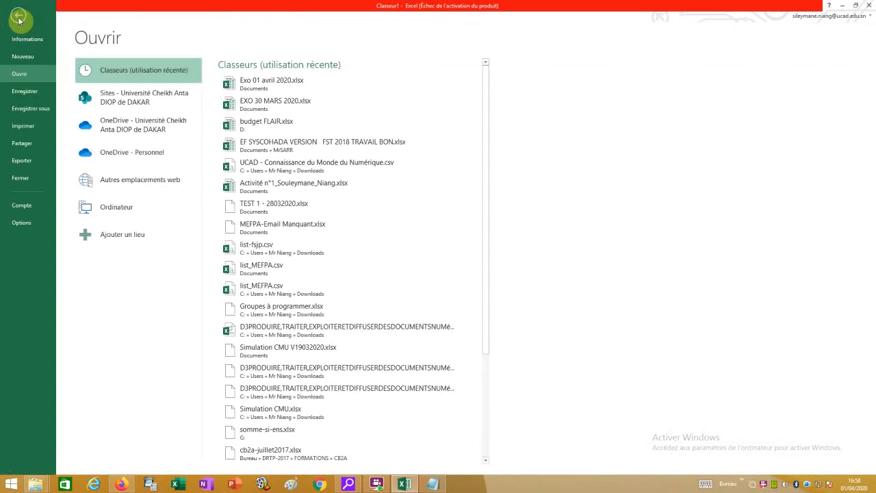
pyautogui.click(33, 109)
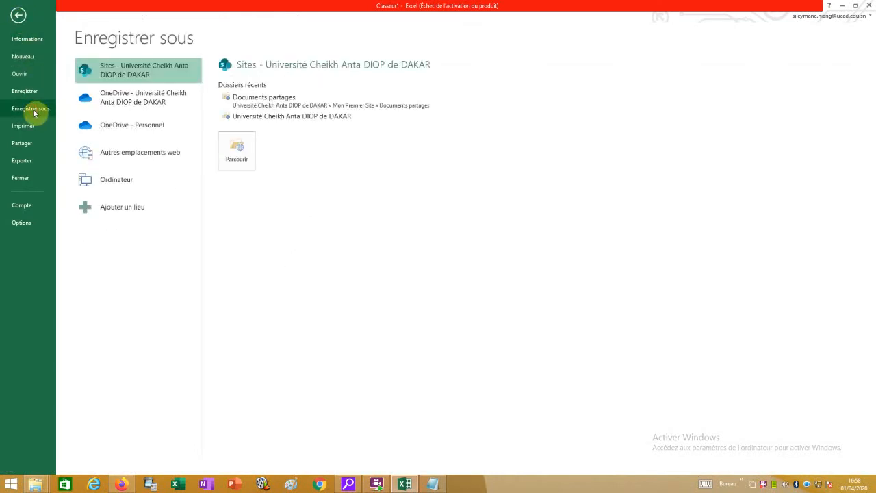
pyautogui.click(128, 182)
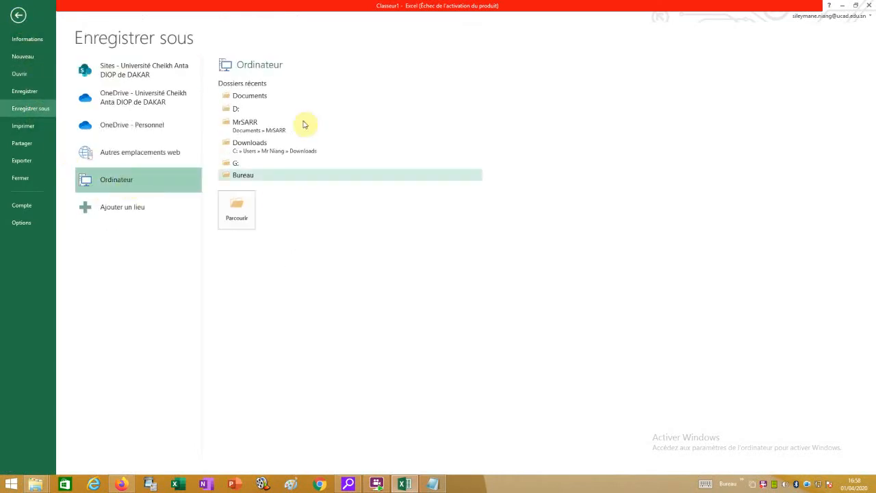
pyautogui.click(258, 100)
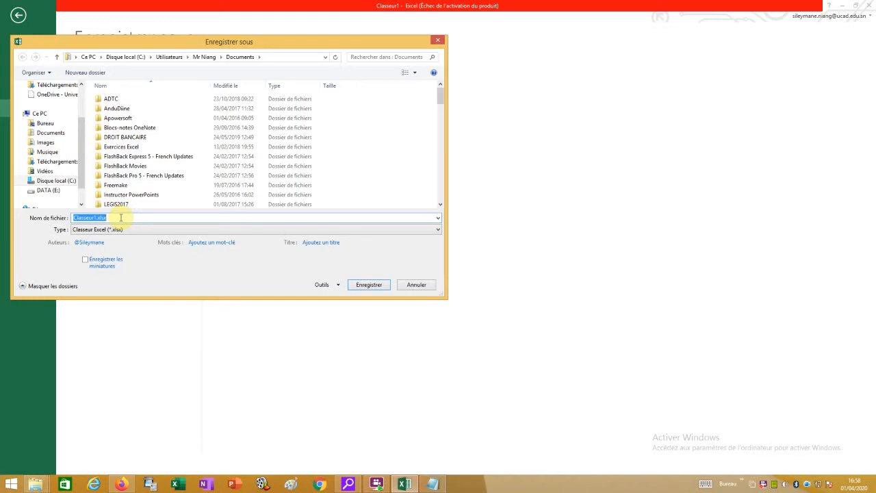
pyautogui.write('Formules base 01042020')
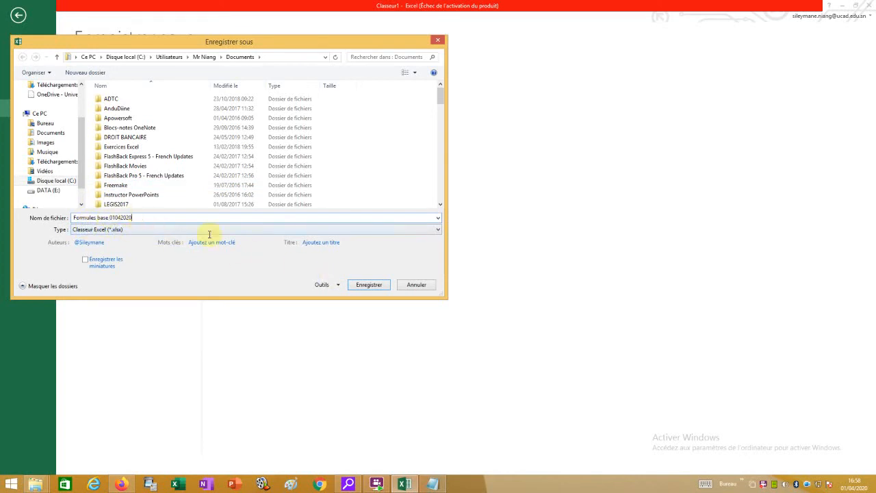
pyautogui.click(366, 285)
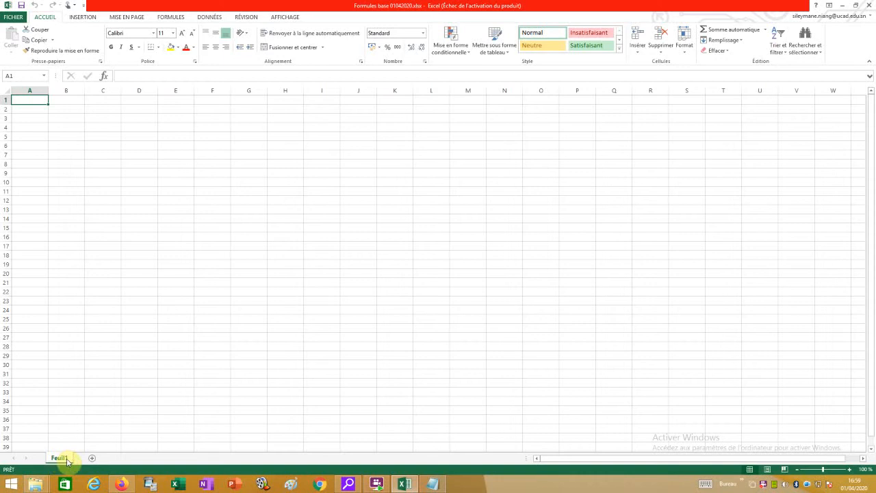
# - Add two worksheets to the workbook and rename the first sheet as Exercice1
pyautogui.click(92, 458)
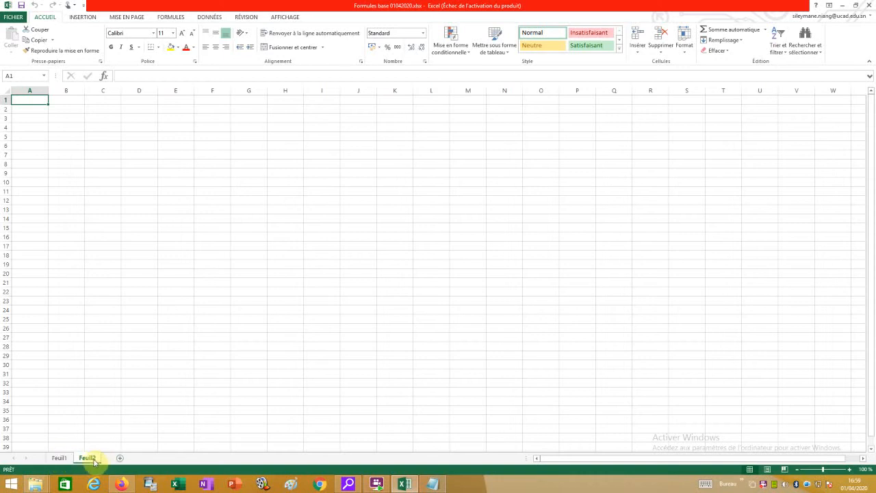
pyautogui.click(119, 459)
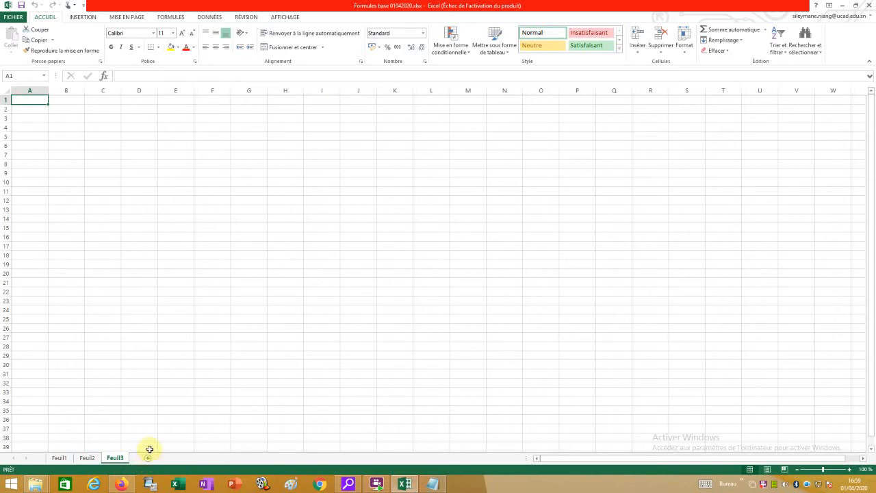
pyautogui.click(60, 458)
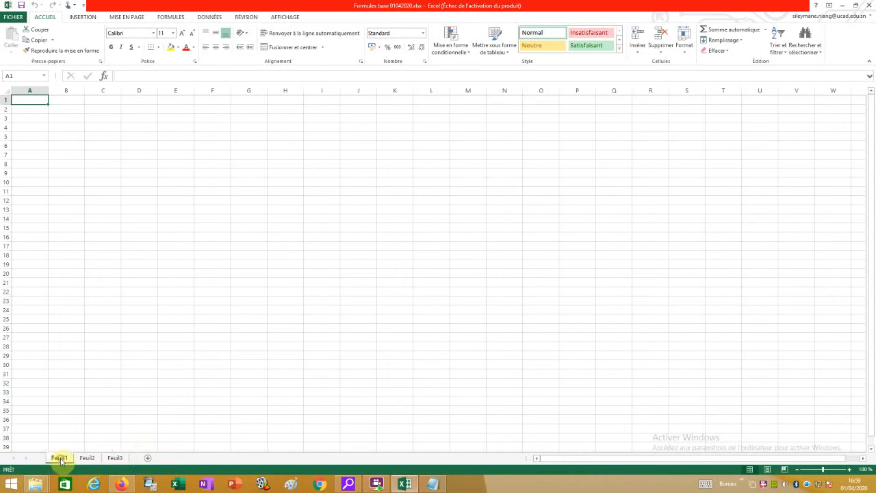
pyautogui.rightClick(59, 458)
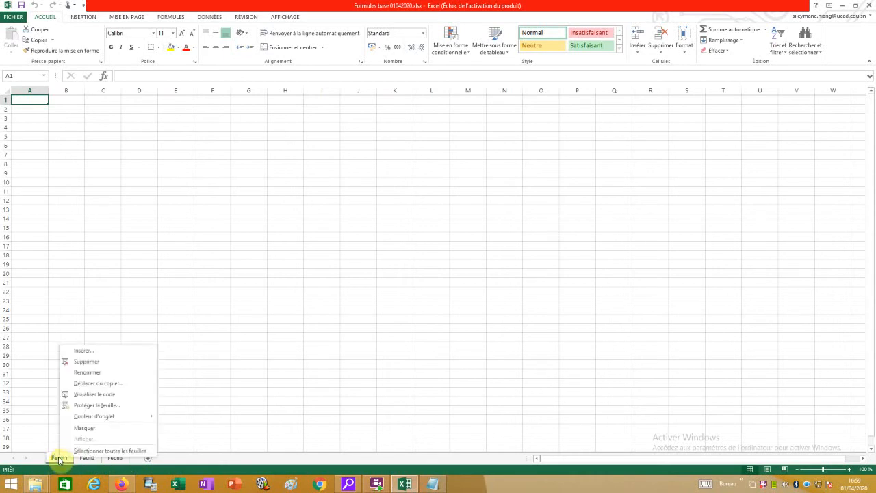
pyautogui.click(89, 372)
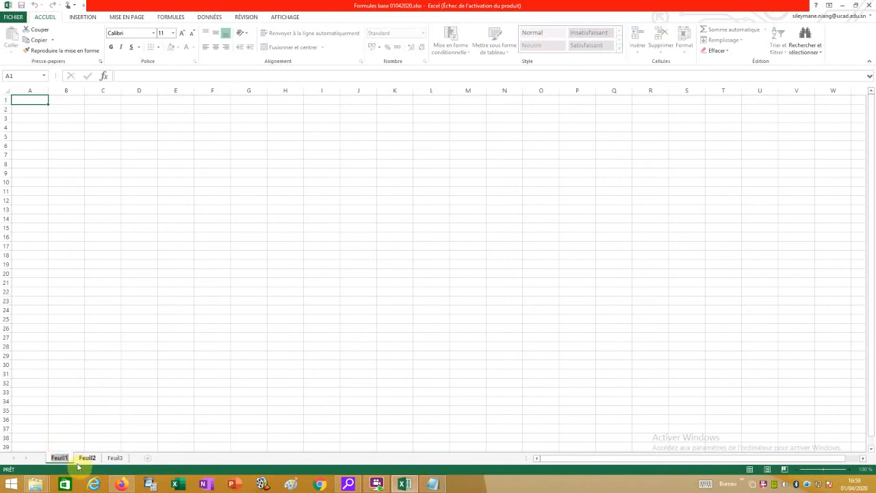
pyautogui.write('Exercice1')
pyautogui.press('Return')
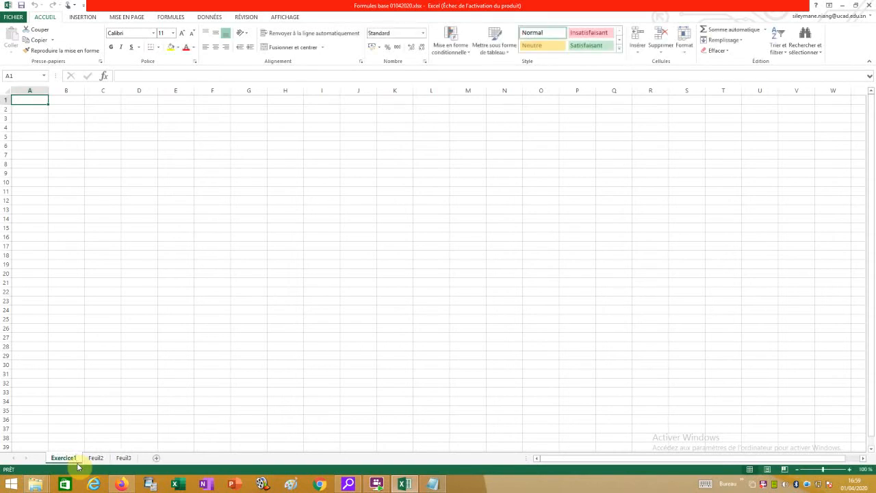
# - Rename the sheet Feuil2 as Exercice2
pyautogui.click(96, 458)
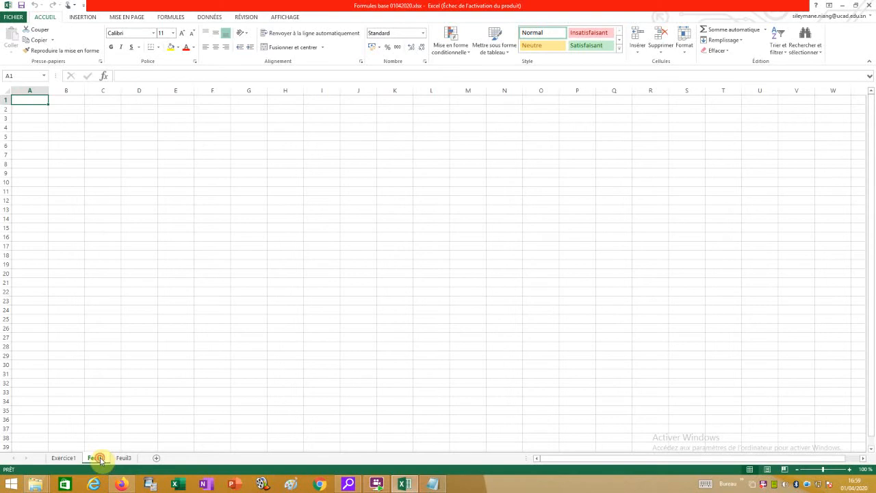
pyautogui.doubleClick(97, 458)
pyautogui.write('Exercice2')
pyautogui.press('Return')
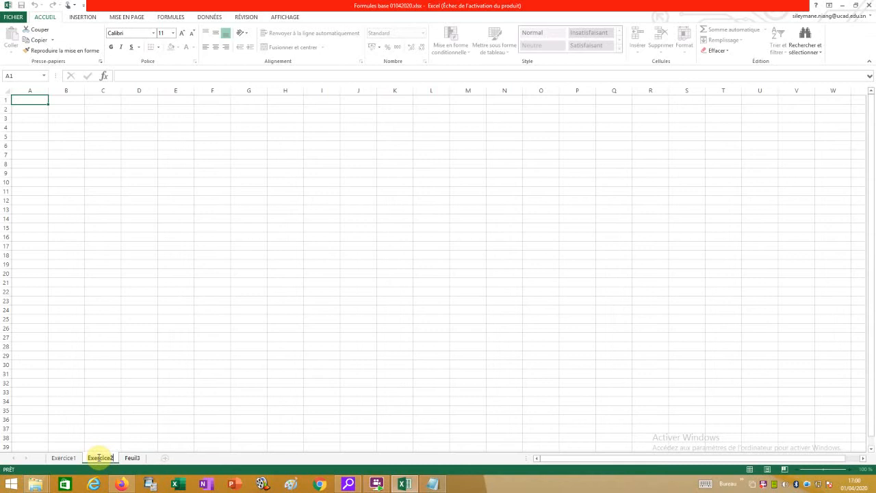
# - Go to the Exercice1 sheet and highlight several columns between A and F to examine how columns are lettered
pyautogui.click(71, 460)
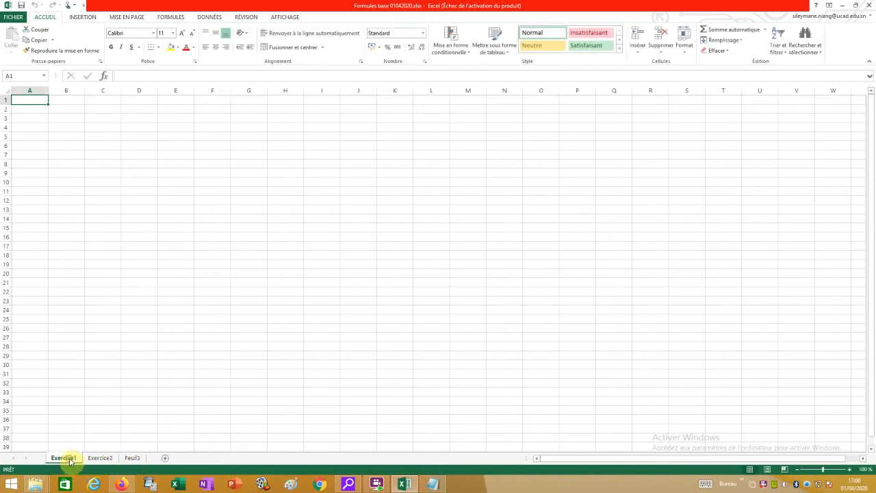
pyautogui.click(31, 90)
pyautogui.click(99, 90)
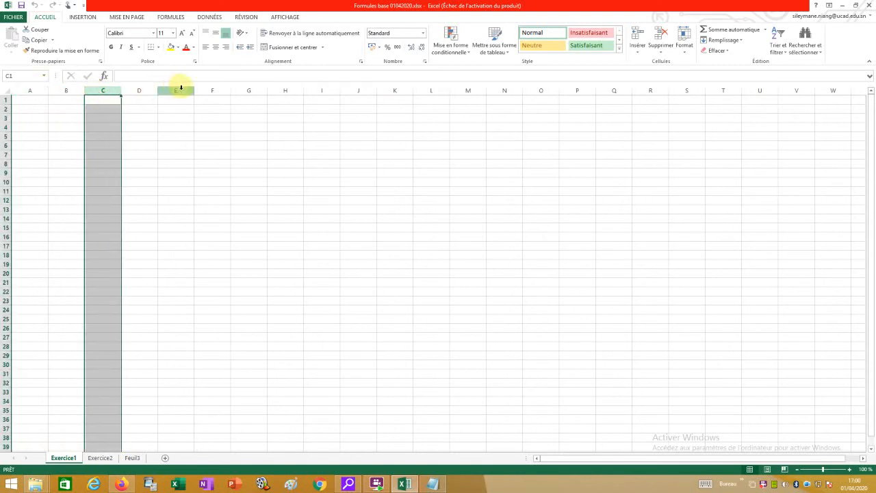
pyautogui.click(181, 89)
pyautogui.click(43, 89)
pyautogui.click(69, 91)
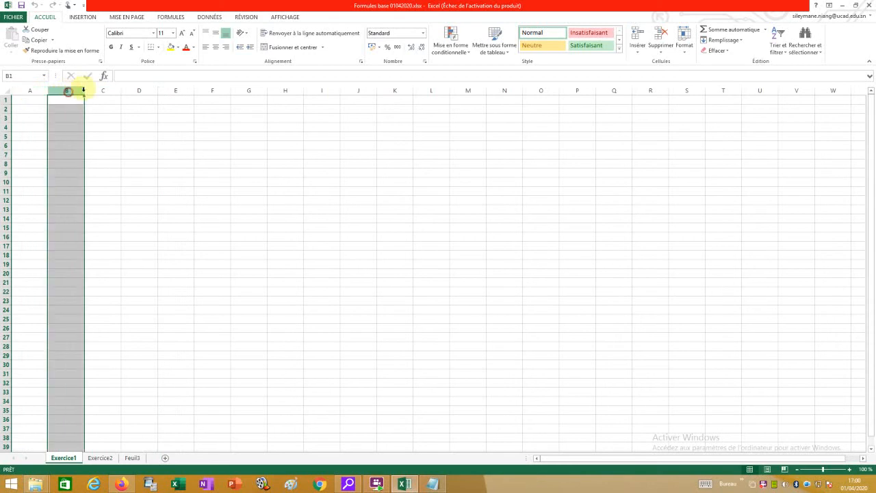
pyautogui.click(106, 91)
pyautogui.click(151, 91)
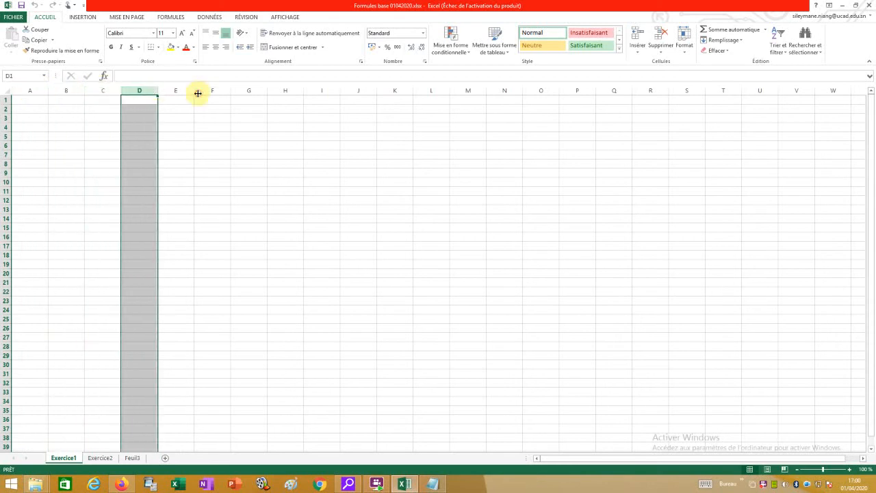
pyautogui.click(205, 91)
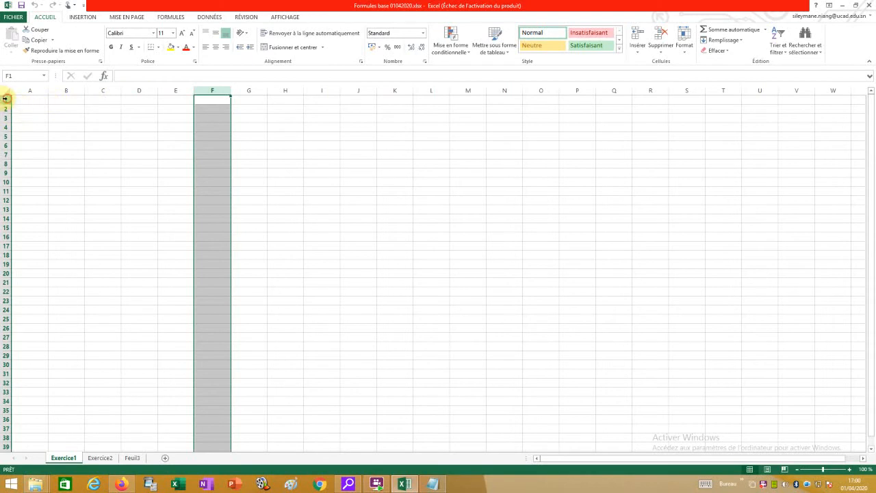
# - Highlight several rows of the Exercice1 sheet, including rows 1, 4 and 9, to examine how rows are numbered
pyautogui.click(5, 100)
pyautogui.click(6, 127)
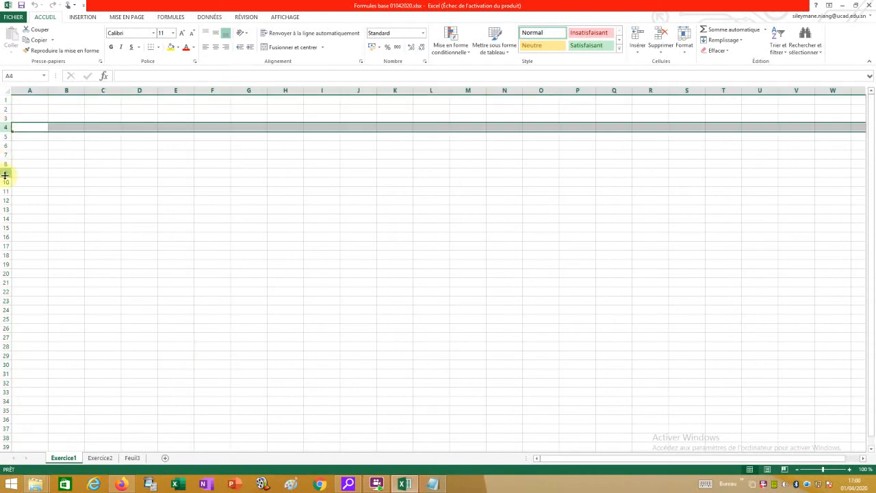
pyautogui.click(5, 172)
pyautogui.moveTo(5, 239); pyautogui.dragTo(5, 236)
pyautogui.click(6, 236)
pyautogui.click(140, 283)
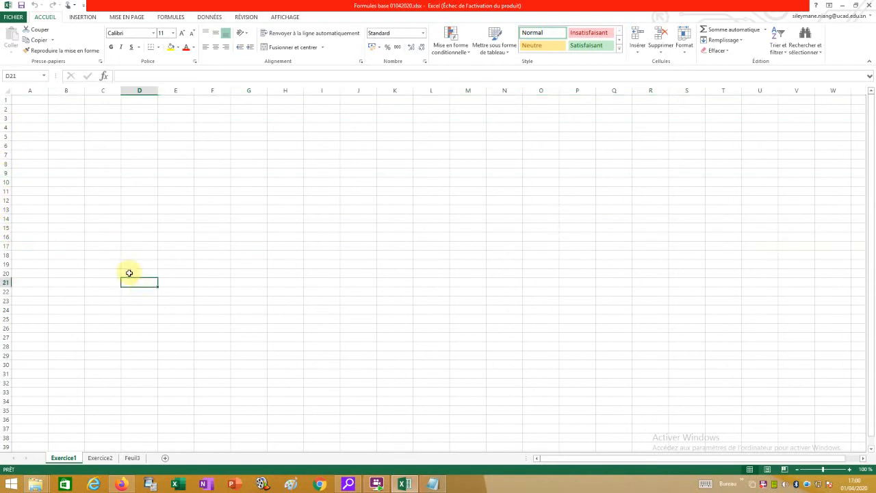
# - Zoom the Exercice1 sheet to 325% and examine how column A and row 1 meet at cell A1
pyautogui.scroll(15, 119, 244)
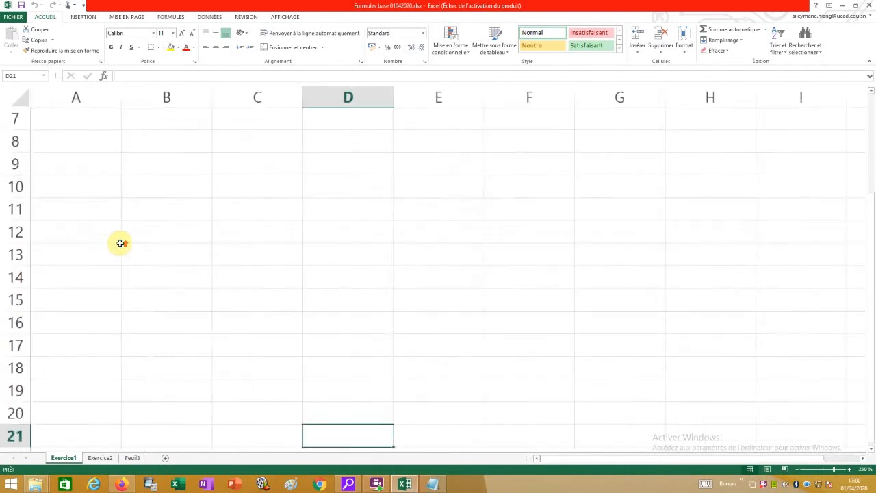
pyautogui.scroll(-7, 131, 205)
pyautogui.scroll(10, 131, 194)
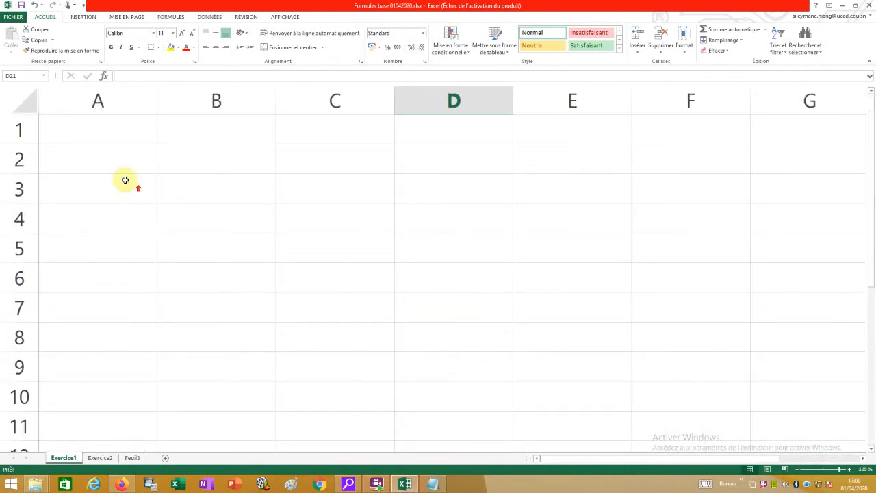
pyautogui.click(115, 134)
pyautogui.click(121, 88)
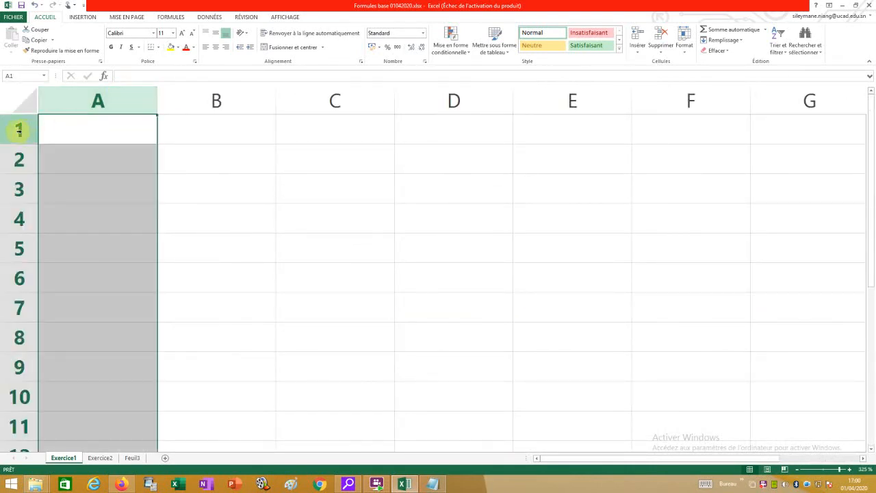
pyautogui.click(19, 129)
pyautogui.click(88, 127)
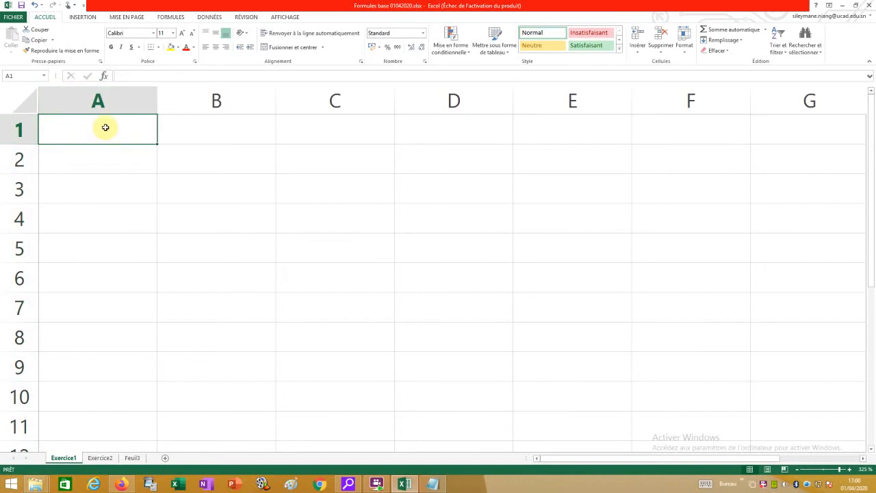
# - Select various individual cells across columns A to C, ending on C3, to examine how each cell is referenced
pyautogui.click(198, 146)
pyautogui.click(319, 237)
pyautogui.click(213, 251)
pyautogui.click(126, 216)
pyautogui.click(203, 209)
pyautogui.click(376, 194)
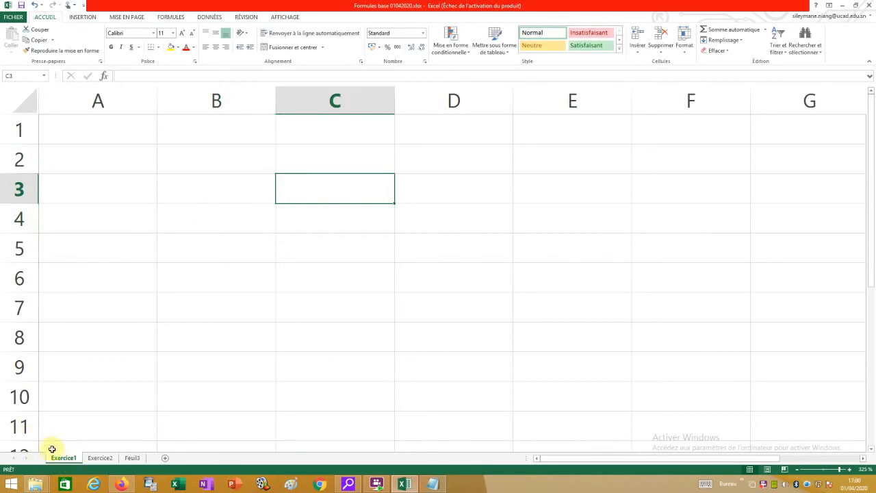
# - View the other sheets, return to Exercice1 and examine the reference and content entry area of cell A1
pyautogui.click(110, 459)
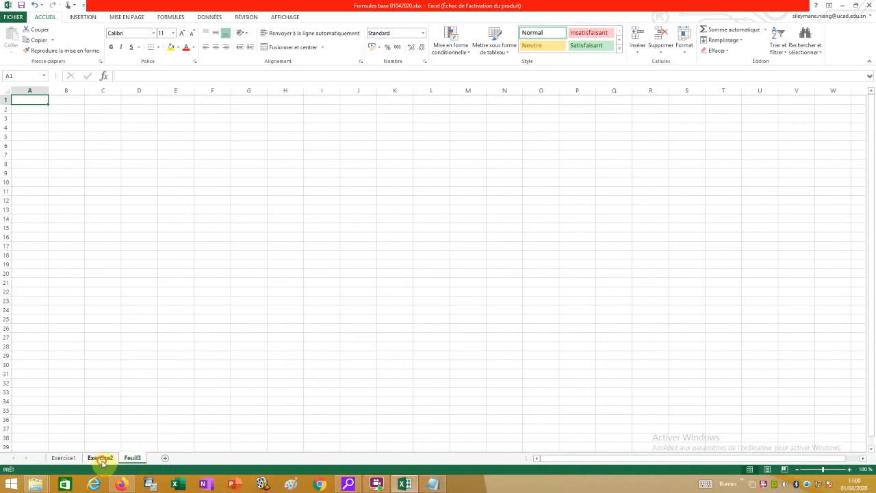
pyautogui.click(65, 459)
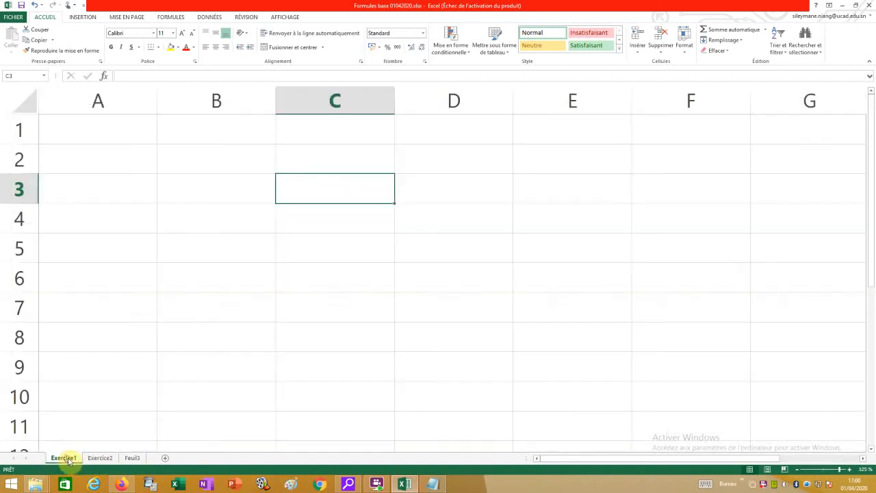
pyautogui.click(84, 131)
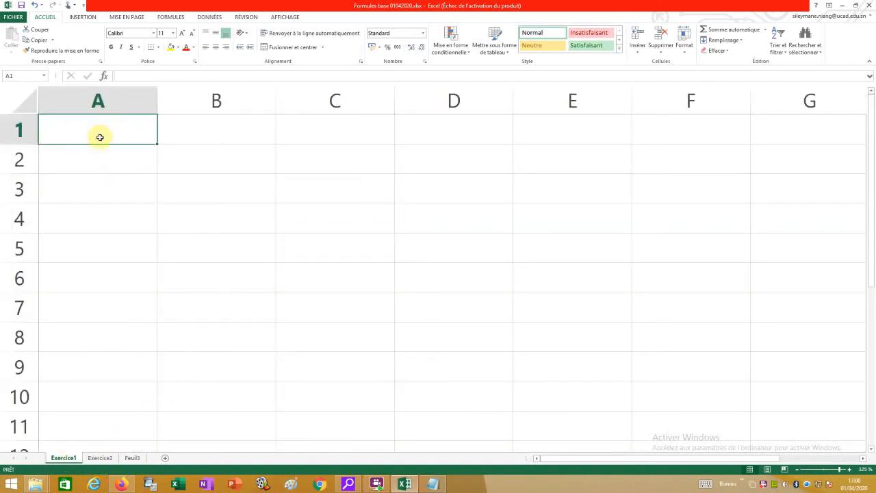
pyautogui.click(15, 76)
pyautogui.click(146, 78)
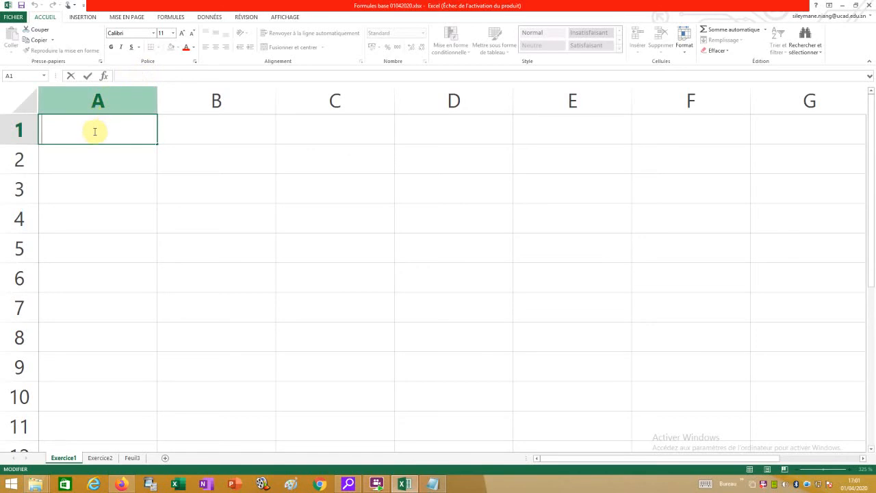
pyautogui.click(97, 164)
pyautogui.click(111, 129)
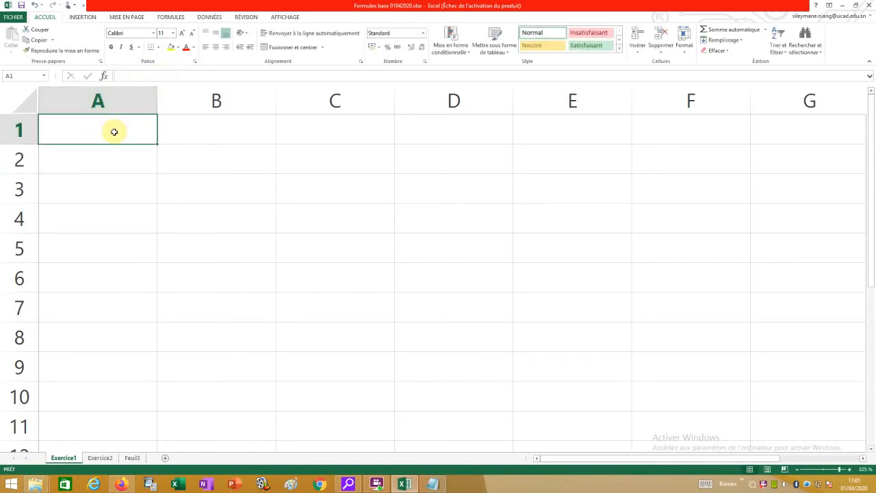
# - Switch back to the Notepad note and add the heading "La fonction somme" below the title, separated by a blank line
pyautogui.click(432, 484)
pyautogui.press('Return')
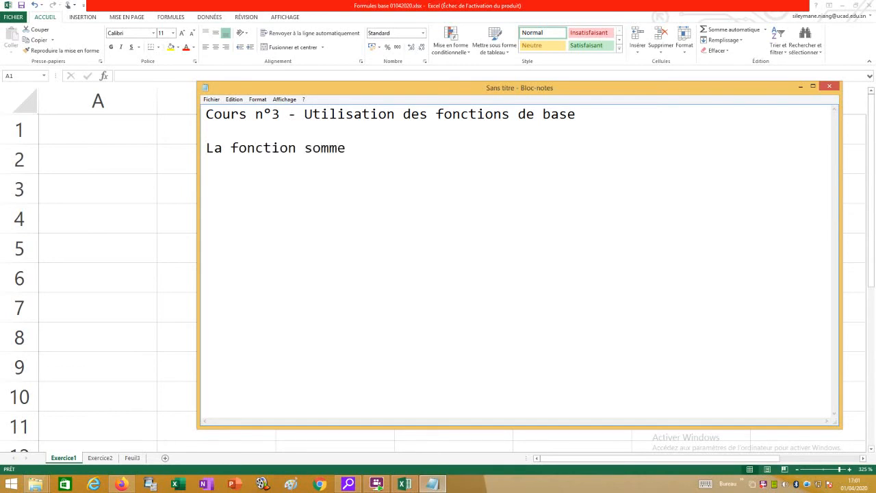
# - Switch back to the Excel workbook and enter 20, 10, 30 and 15 in cells B1 to B4 of the Exercice1 sheet
pyautogui.click(115, 128)
pyautogui.click(231, 135)
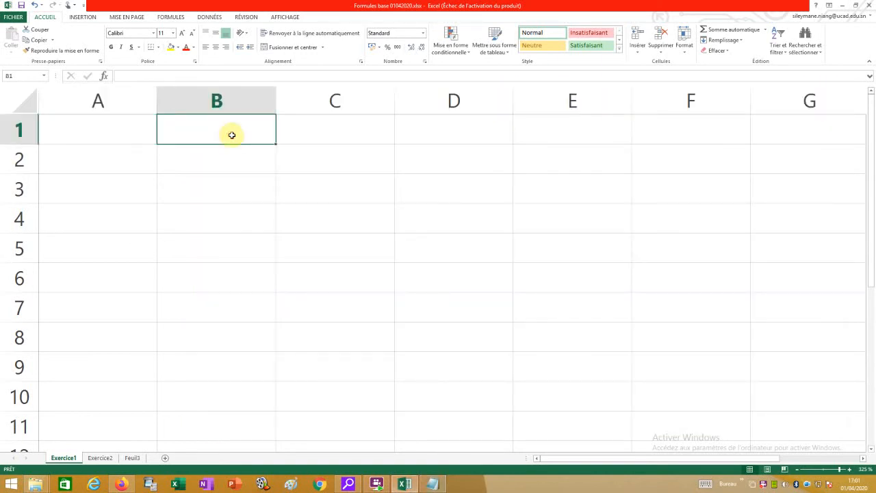
pyautogui.write('20')
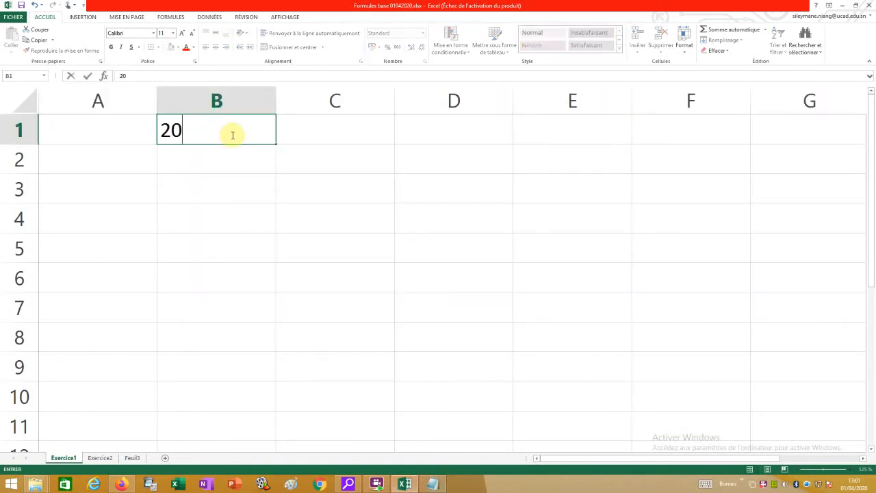
pyautogui.press('Return')
pyautogui.write('1')
pyautogui.press('Return')
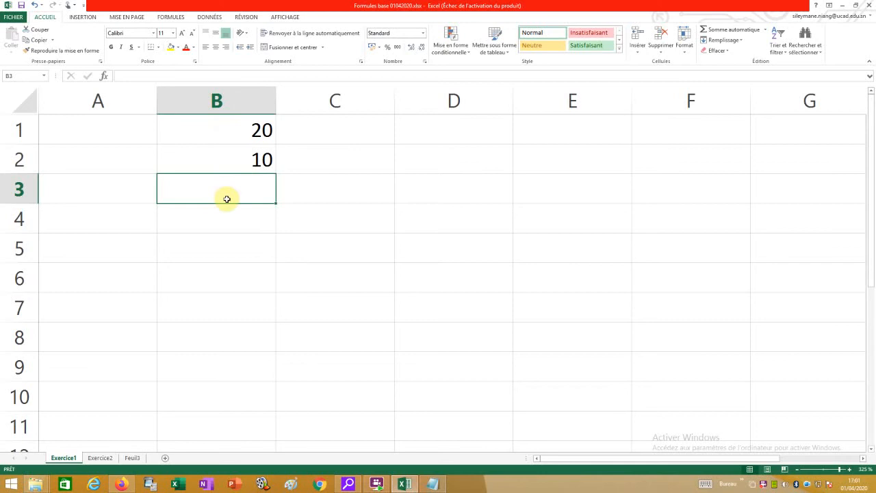
pyautogui.write('30')
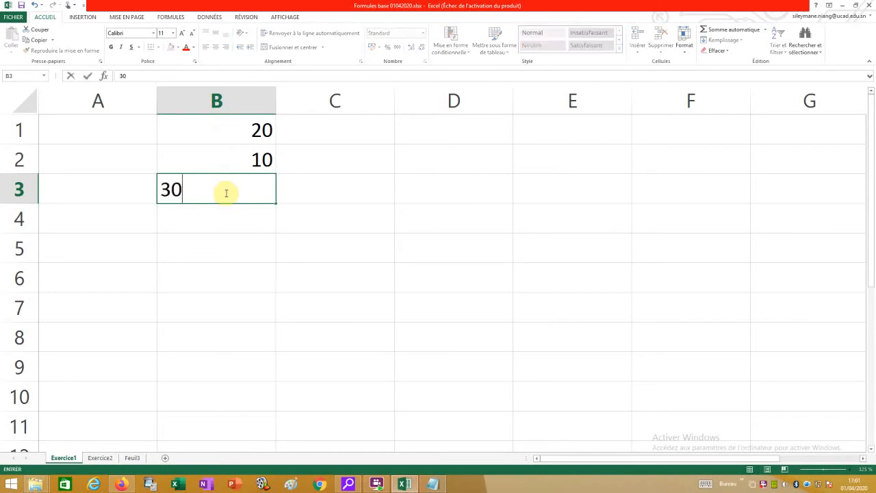
pyautogui.press('Return')
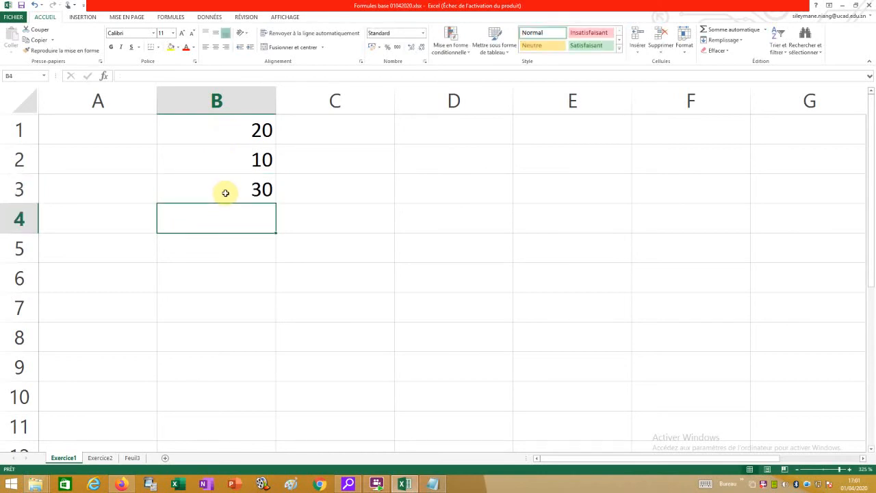
pyautogui.write('15')
pyautogui.press('Return')
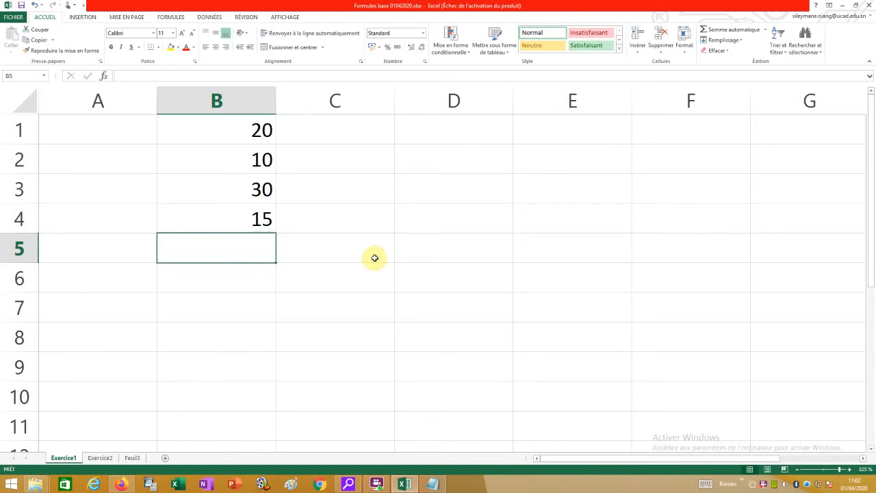
pyautogui.moveTo(225, 125); pyautogui.dragTo(235, 218)
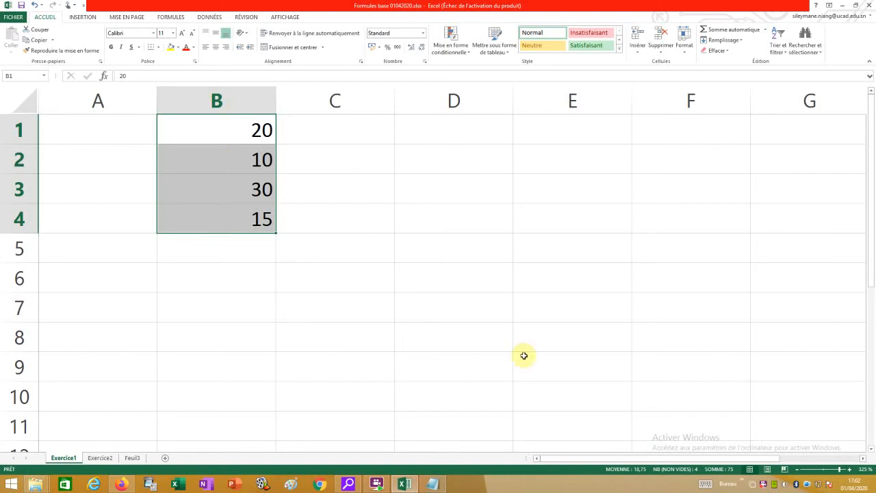
pyautogui.click(229, 266)
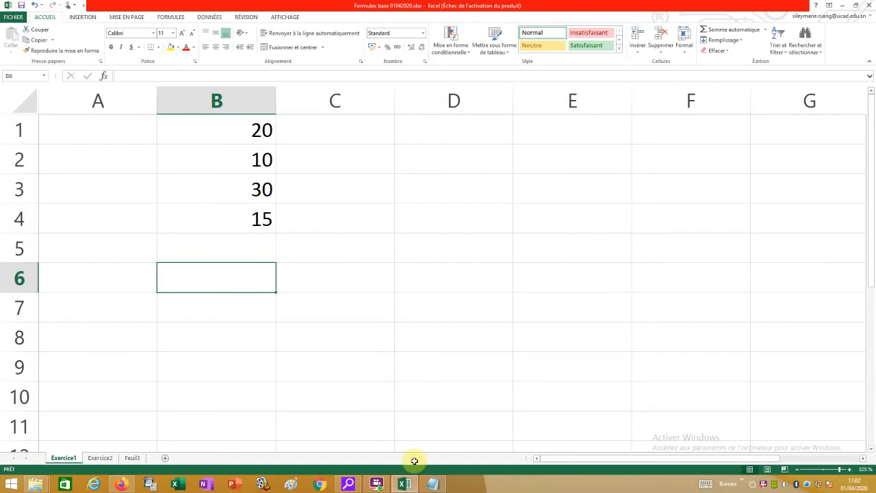
# - Switch to the Notepad note and add the line "somme automatique" below the "La fonction somme" heading, separated by a blank line
pyautogui.click(433, 484)
pyautogui.press('Return')
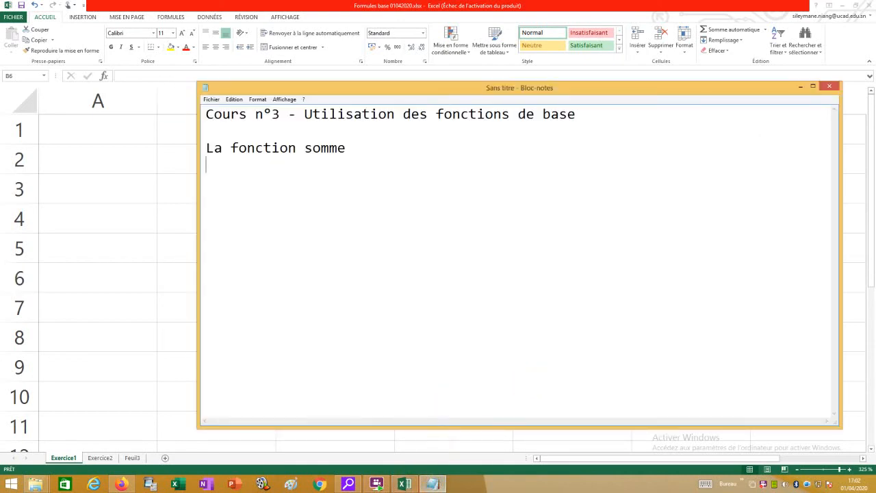
pyautogui.write('somme automatique')
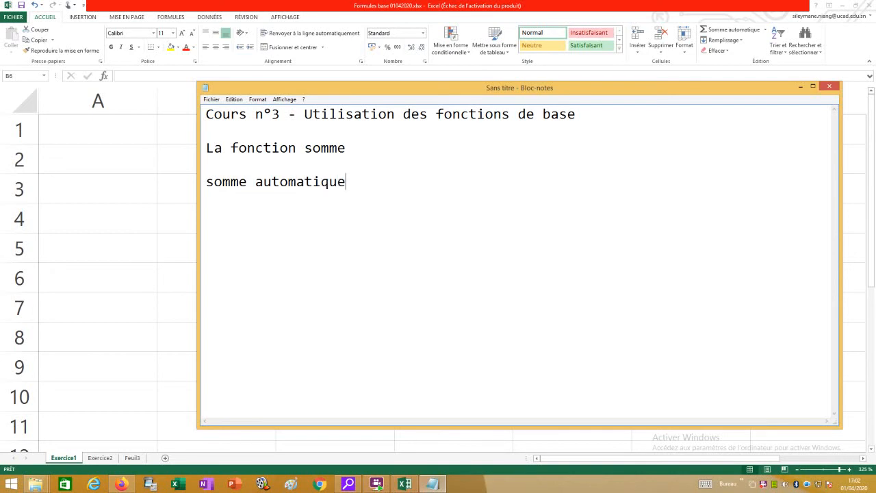
# - Return to Excel and examine how the range B1:B4 is selected and where the AutoSum command is found
pyautogui.click(113, 163)
pyautogui.moveTo(226, 124); pyautogui.dragTo(226, 212)
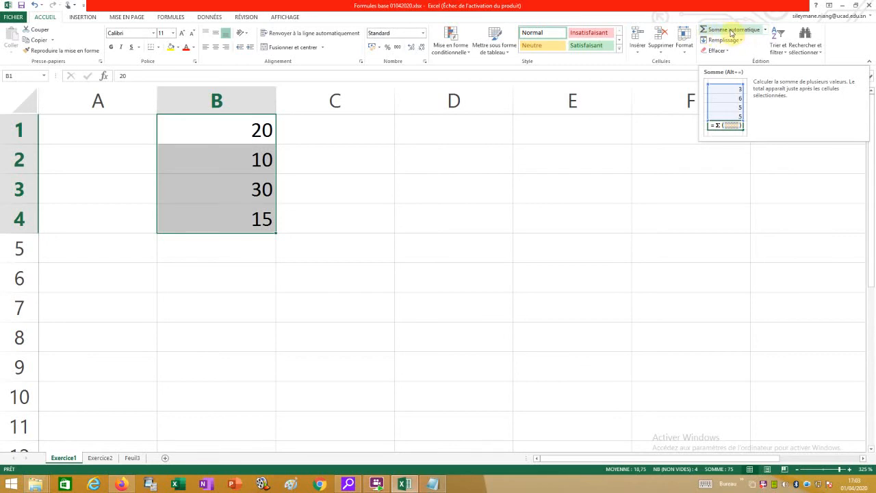
pyautogui.click(560, 239)
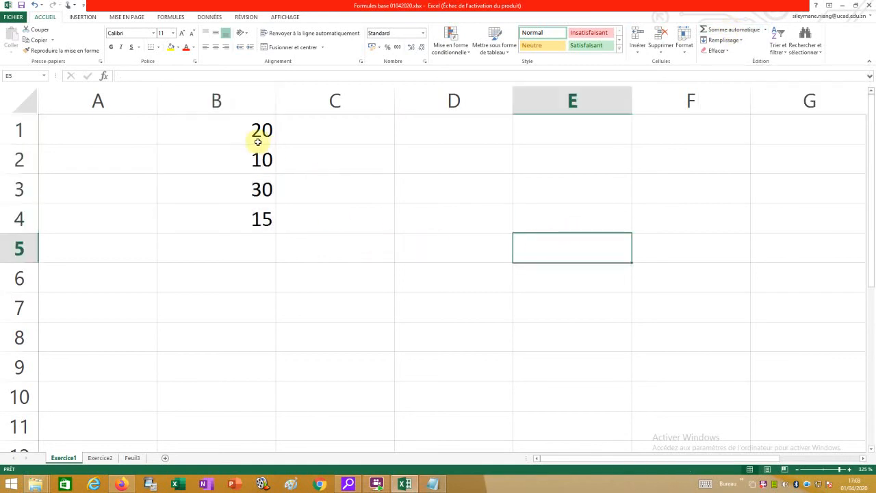
pyautogui.moveTo(236, 137); pyautogui.dragTo(234, 205)
pyautogui.click(236, 251)
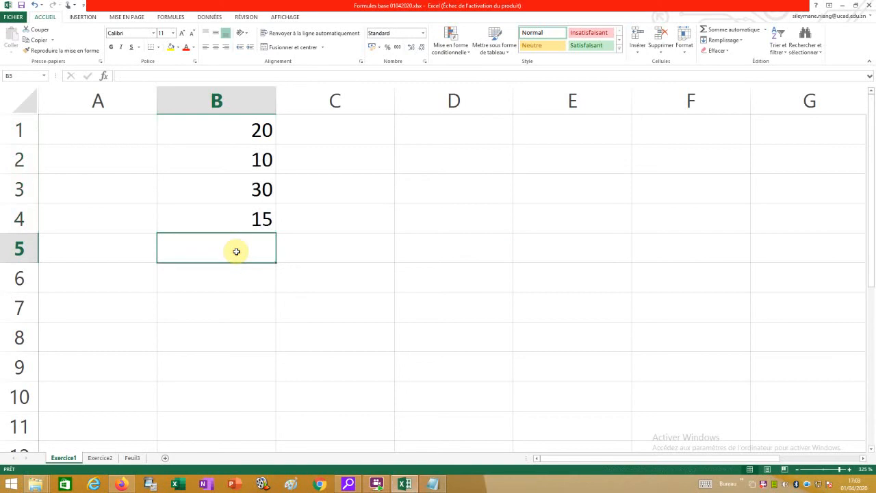
pyautogui.moveTo(88, 130); pyautogui.dragTo(334, 141)
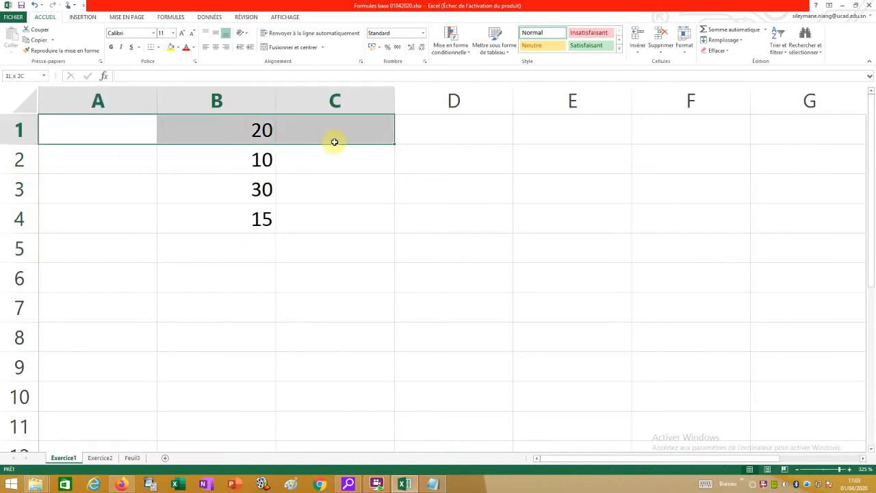
pyautogui.click(477, 134)
pyautogui.click(657, 334)
pyautogui.click(232, 335)
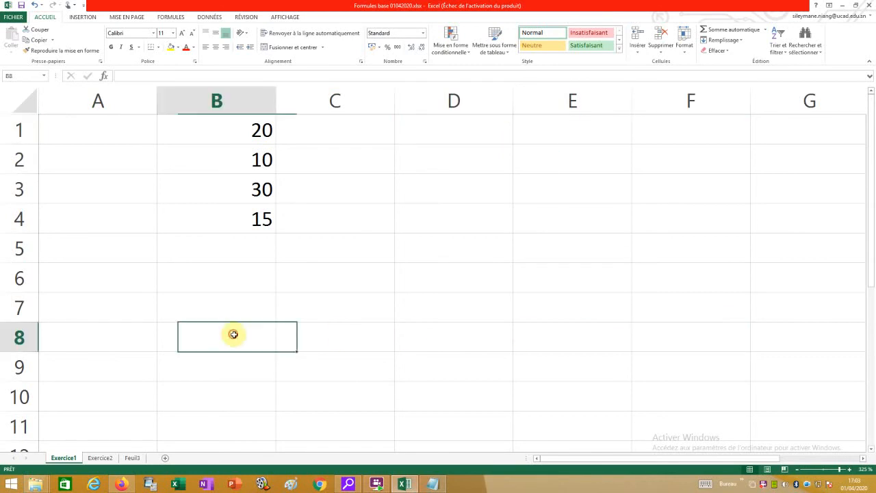
pyautogui.click(543, 311)
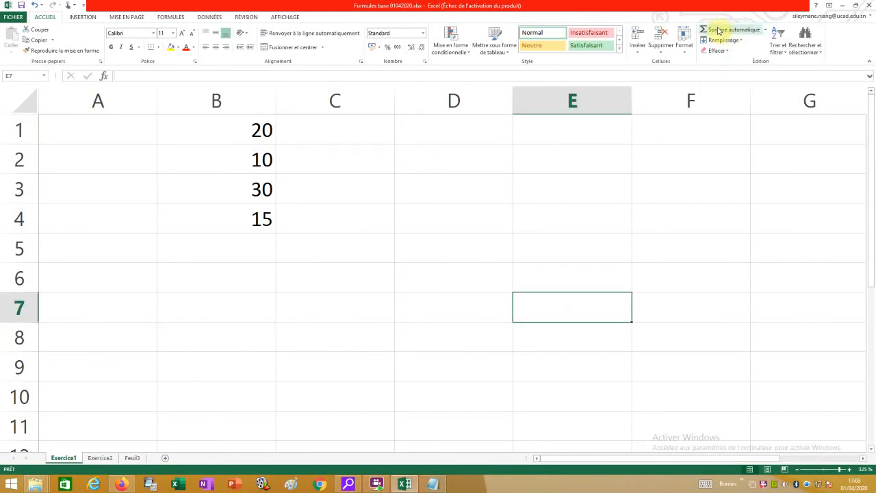
# - Try AutoSum on the range B1:B4 to put the total in B5, and undo it
pyautogui.moveTo(240, 134); pyautogui.dragTo(225, 219)
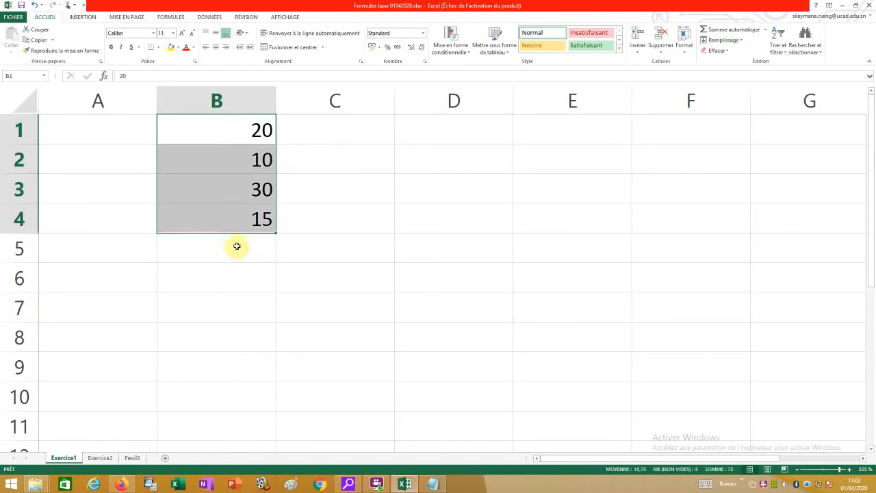
pyautogui.moveTo(215, 127); pyautogui.dragTo(215, 213)
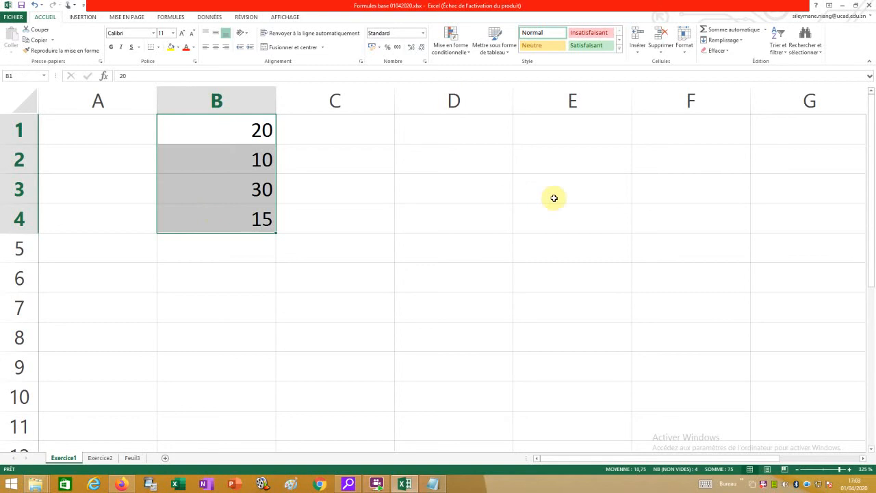
pyautogui.click(729, 31)
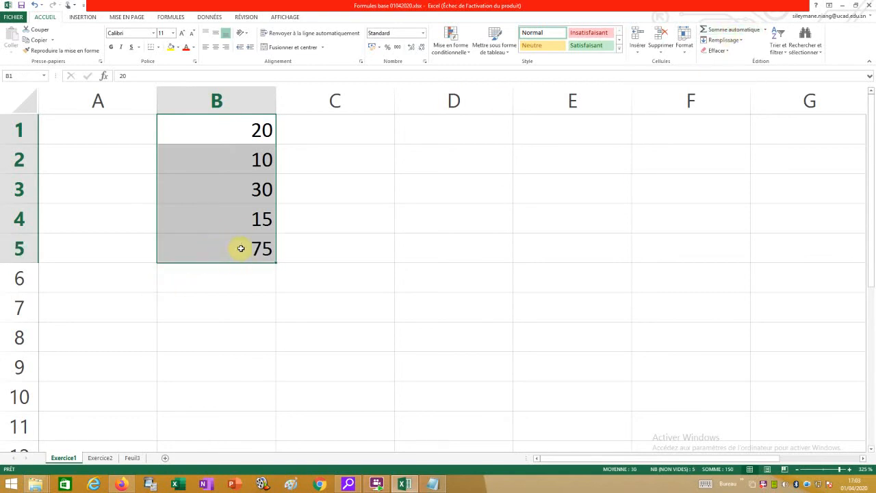
pyautogui.click(370, 258)
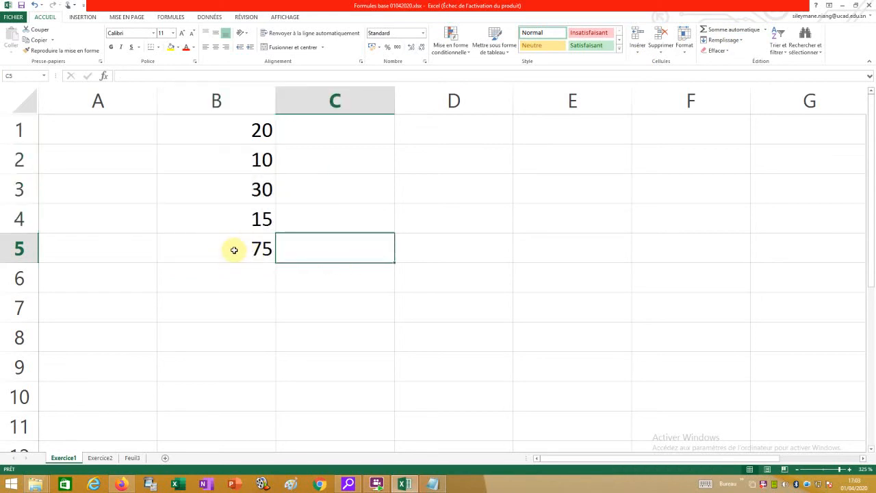
pyautogui.click(34, 7)
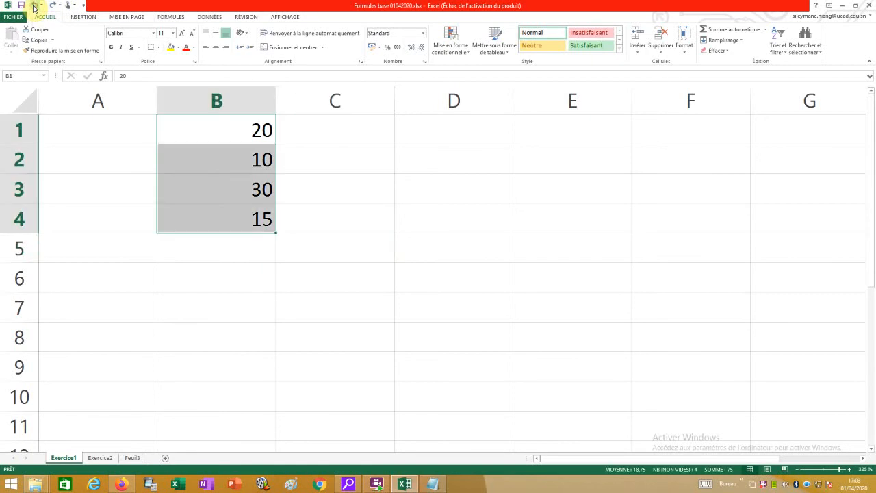
# - Switch to the Notepad note and add the line "ctrl + z = annuler" below "somme automatique", leaving two blank lines between them
pyautogui.click(433, 484)
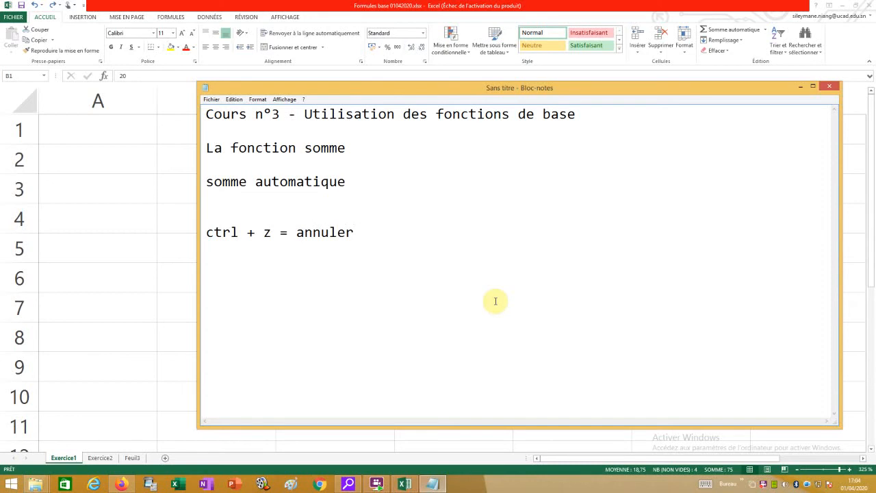
pyautogui.moveTo(213, 232); pyautogui.dragTo(270, 234)
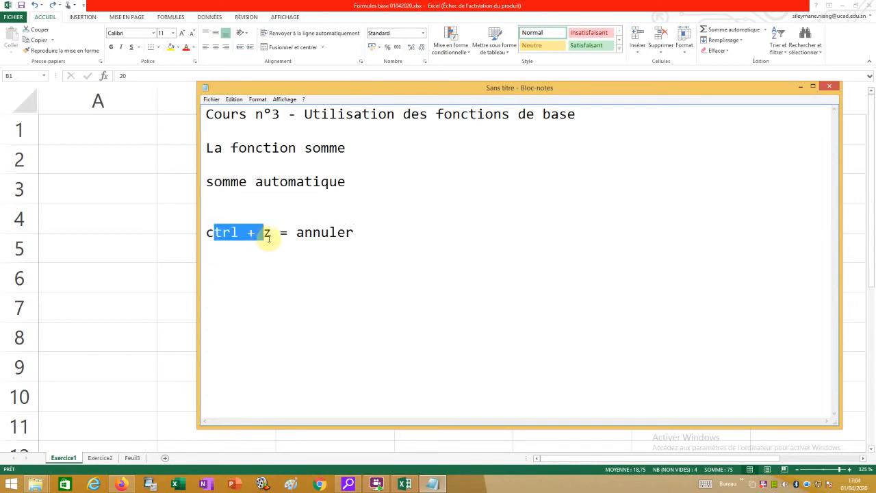
pyautogui.click(480, 235)
# - Switch back to Excel and insert the AutoSum total of the range B1:B4 in cell B5
pyautogui.hotkey('alt', 'Tab')
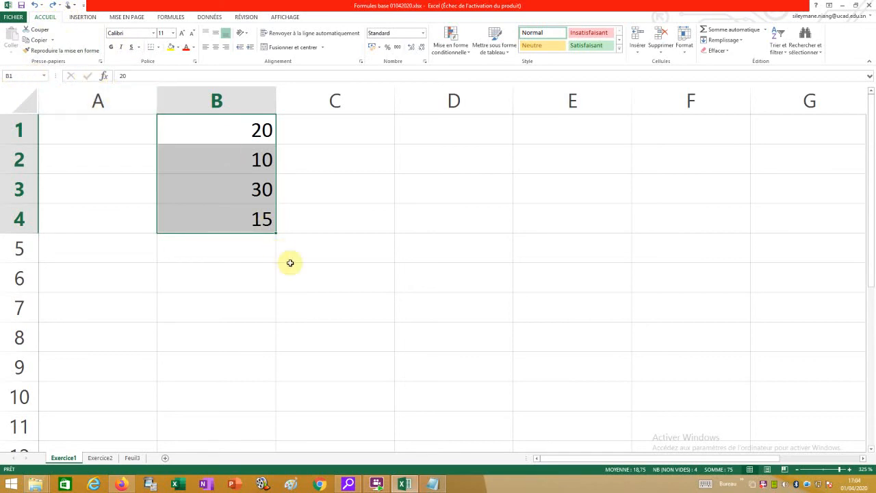
pyautogui.click(256, 254)
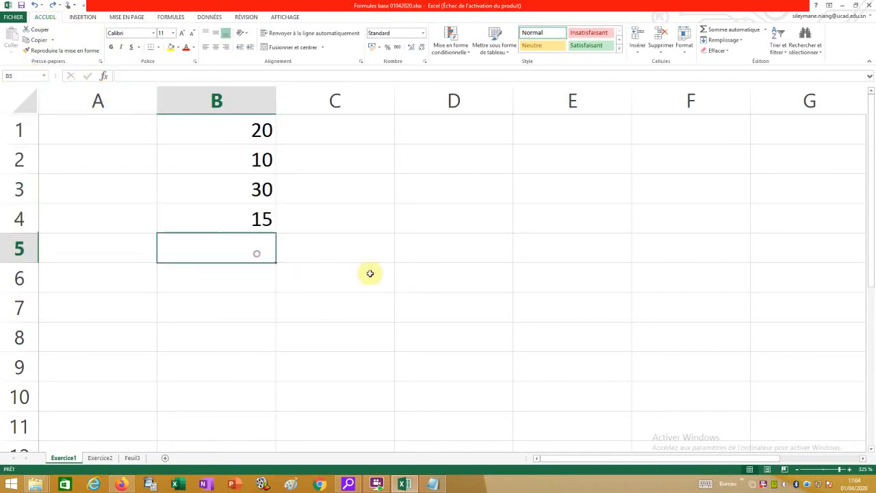
pyautogui.click(221, 127)
pyautogui.moveTo(221, 127); pyautogui.dragTo(224, 224)
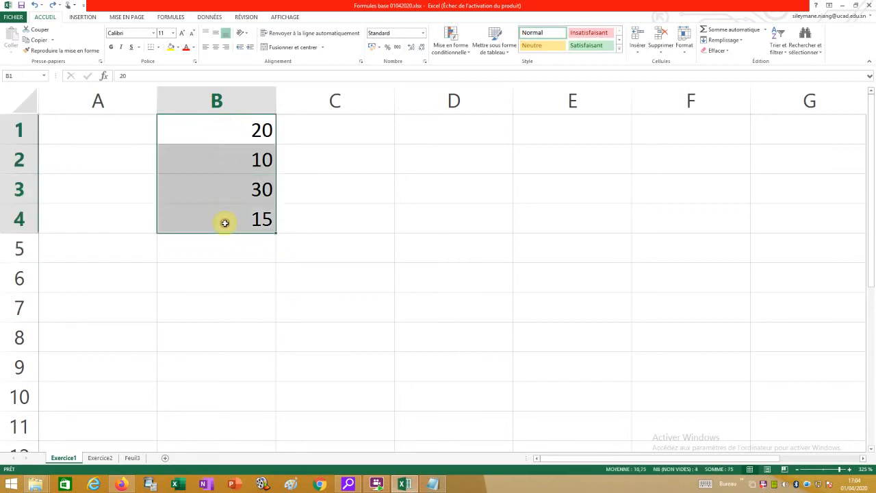
pyautogui.click(81, 19)
pyautogui.click(129, 19)
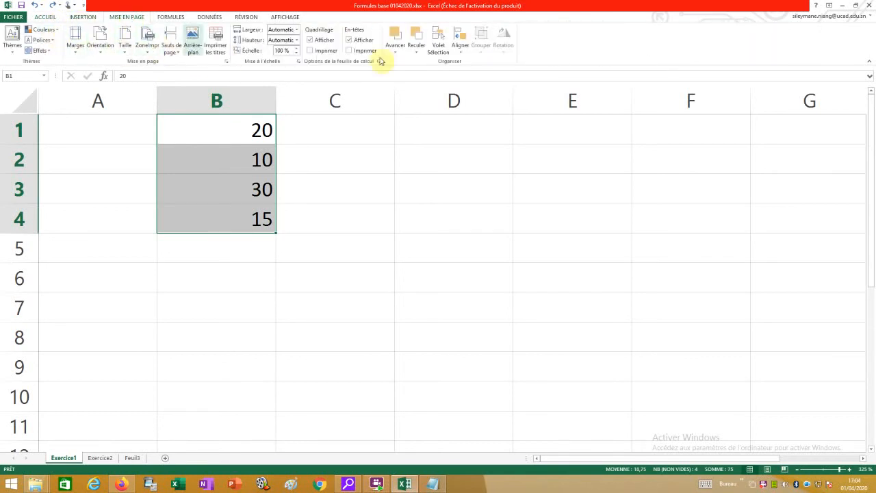
pyautogui.click(49, 18)
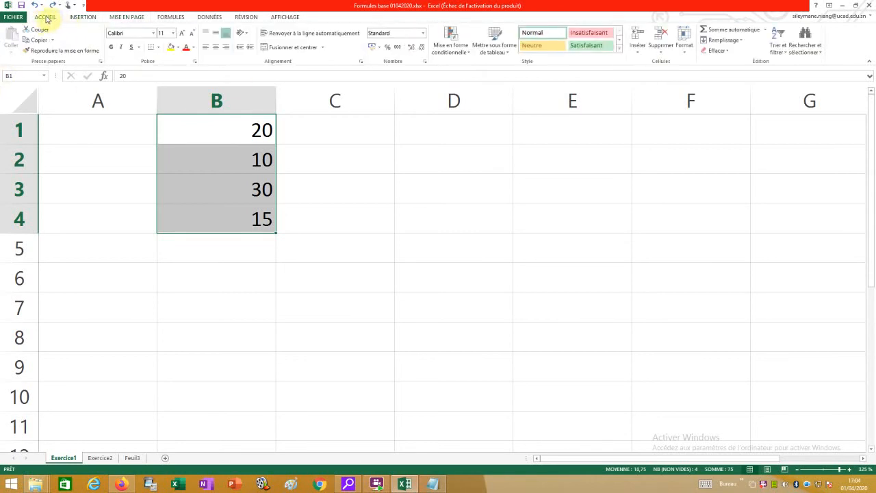
pyautogui.click(731, 29)
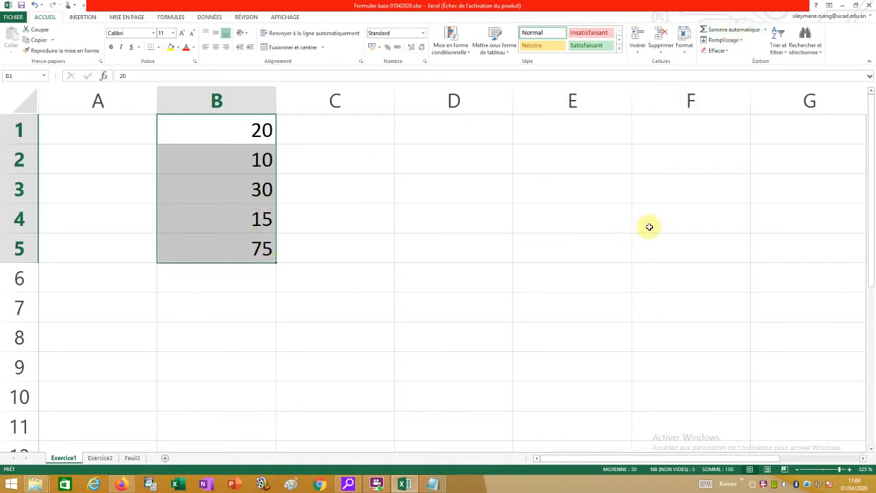
# - Try the Moyenne function on the range B1:B5 to put the average in B6, and undo it
pyautogui.click(766, 30)
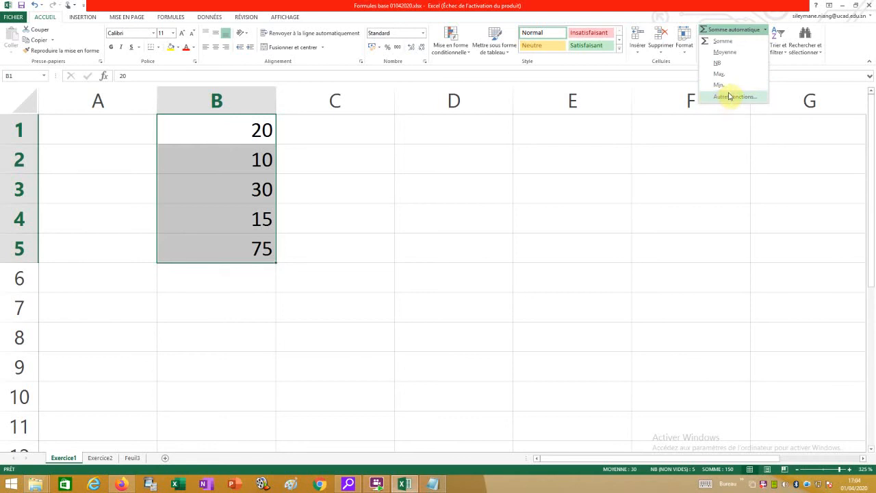
pyautogui.click(257, 125)
pyautogui.moveTo(257, 125); pyautogui.dragTo(244, 248)
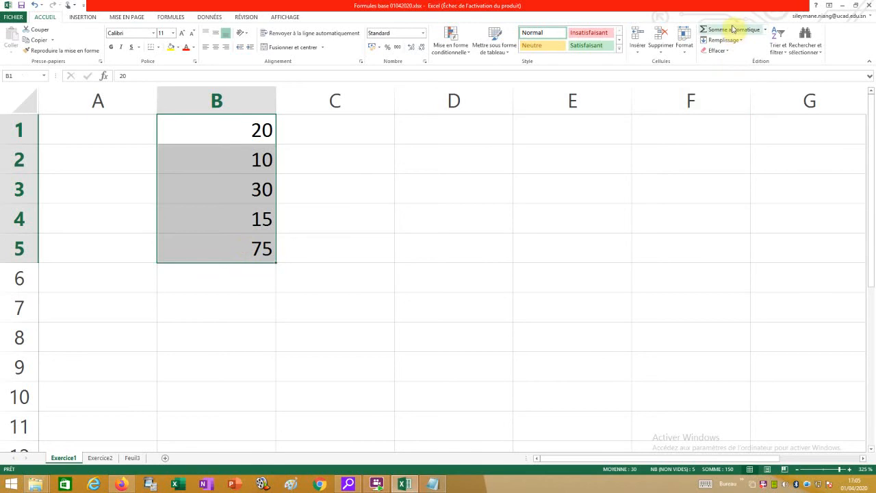
pyautogui.click(767, 32)
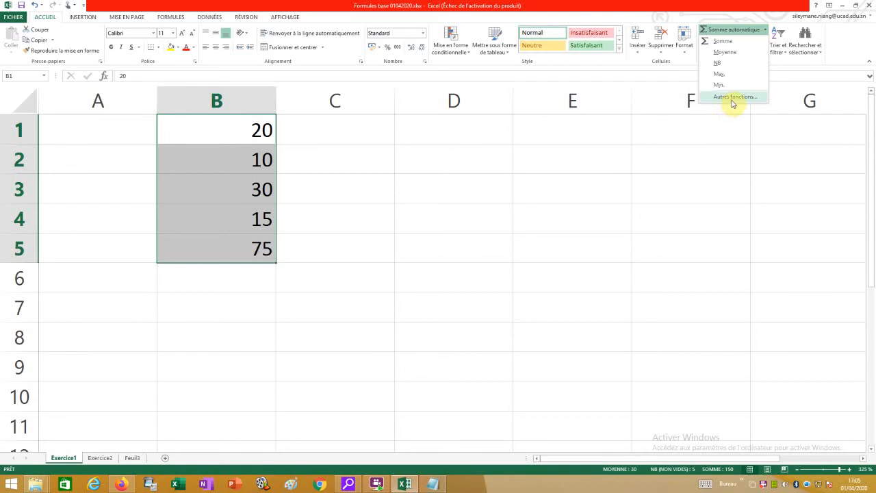
pyautogui.click(731, 53)
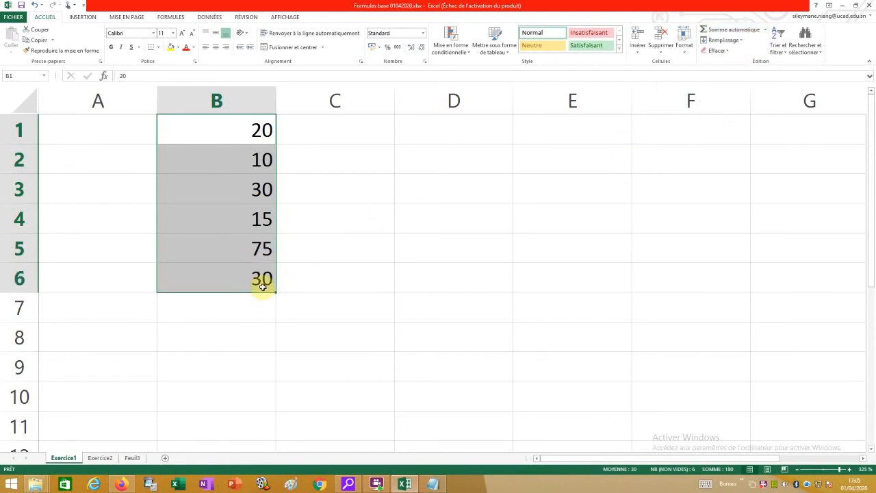
pyautogui.click(34, 5)
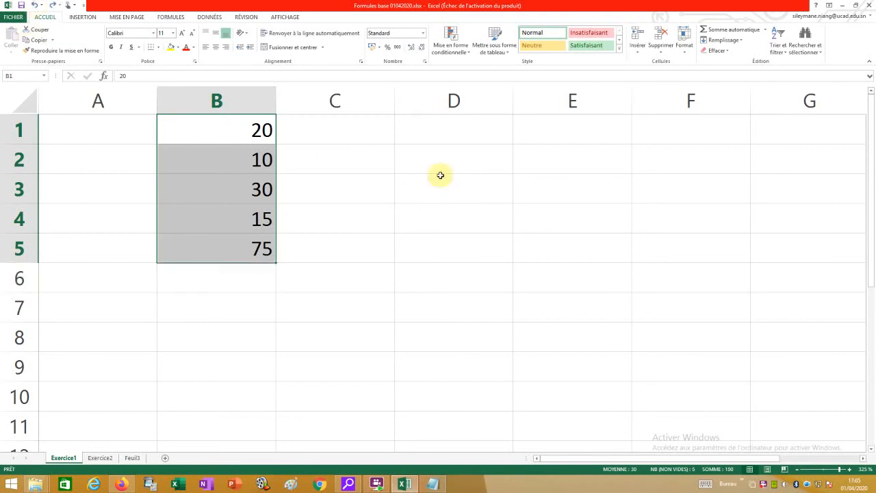
# - Insert the maximum of the range B1:B5 in cell B6 with the Max function
pyautogui.click(767, 30)
pyautogui.click(723, 73)
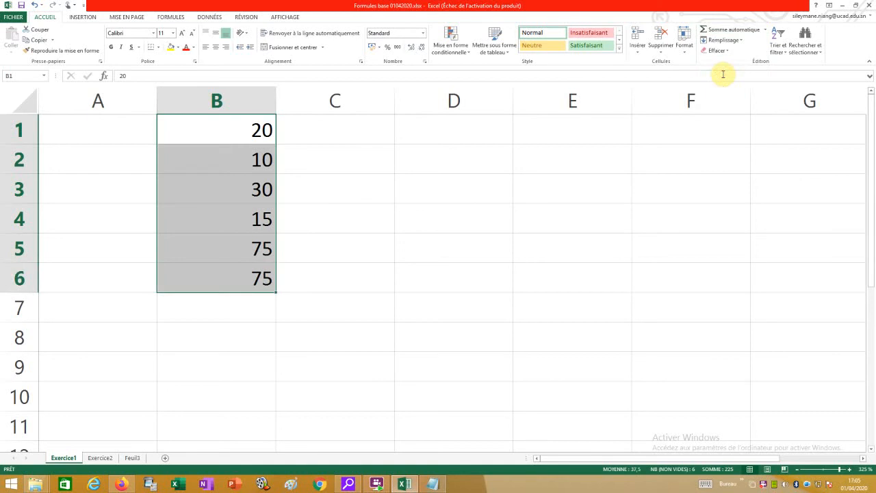
# - Undo the insertion of the maximum in cell B6
pyautogui.click(34, 6)
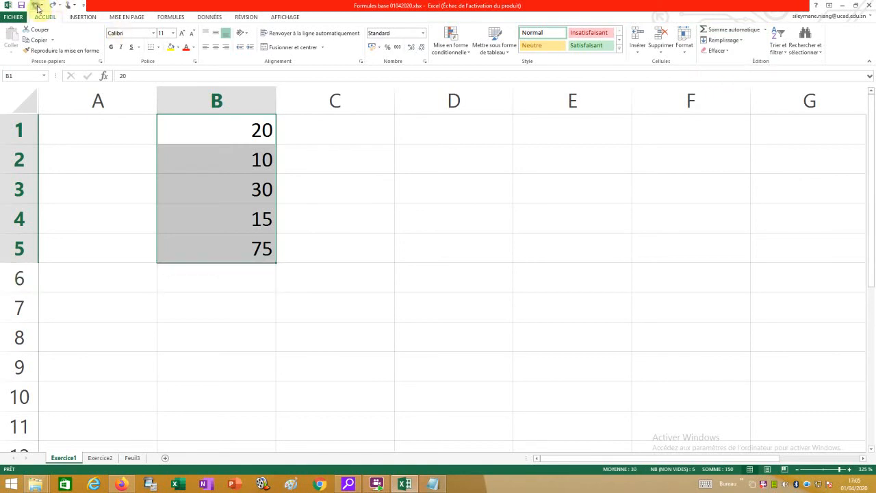
pyautogui.click(348, 266)
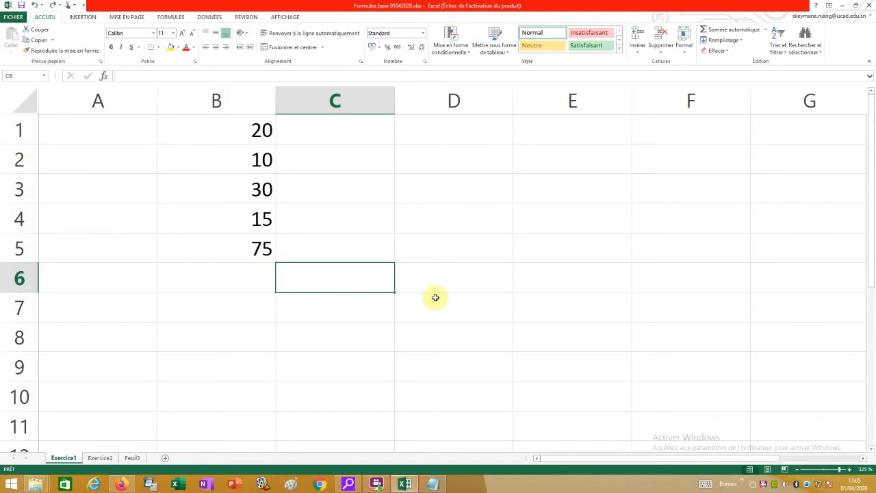
pyautogui.click(445, 271)
pyautogui.click(444, 226)
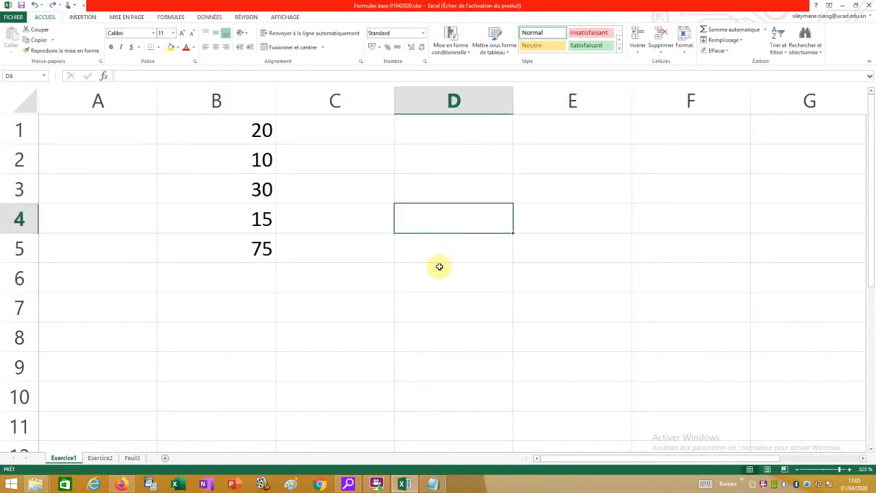
# - Enter the label "Total" in cell D1
pyautogui.click(440, 128)
pyautogui.write('Toa')
pyautogui.write('ta')
pyautogui.press('Return')
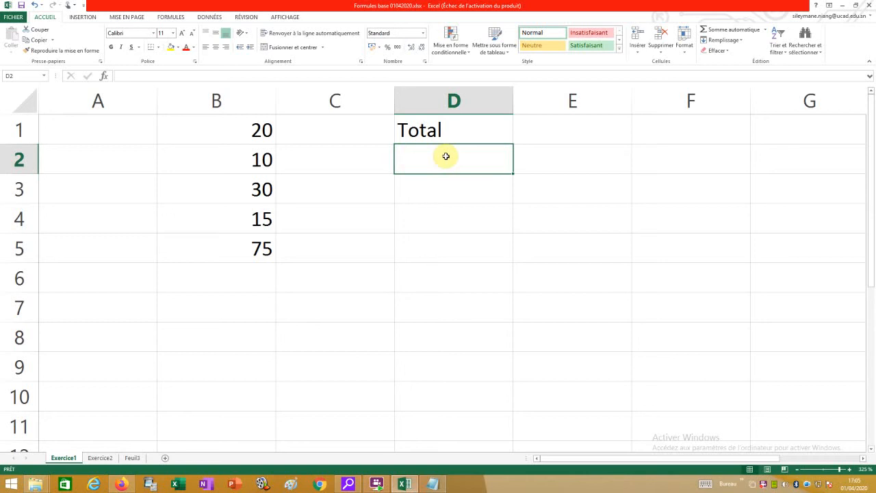
# - Enter the formula =20+10+30+15 in cell D2 to add the column's numbers as typed constants
pyautogui.write('=')
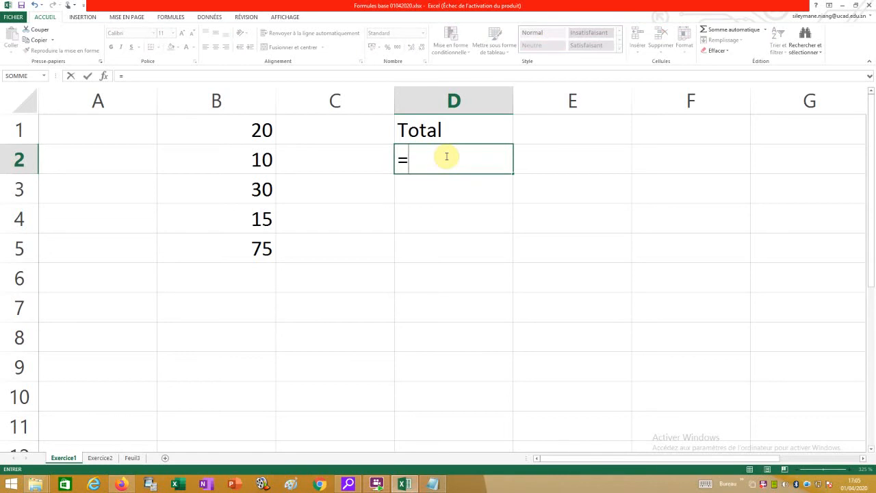
pyautogui.write('20+10')
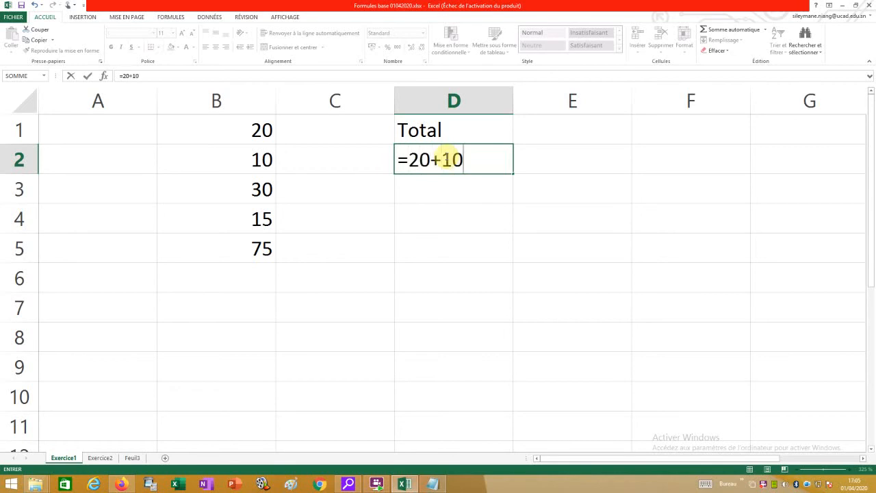
pyautogui.write('+30+15')
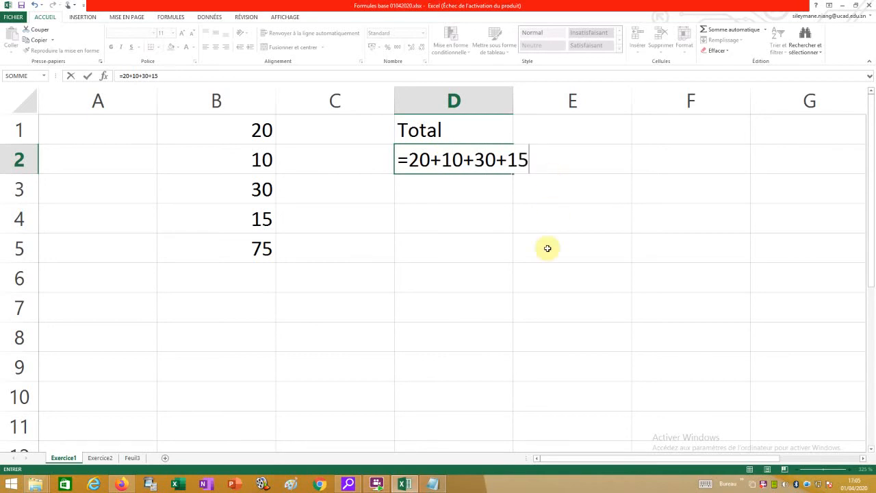
pyautogui.press('Return')
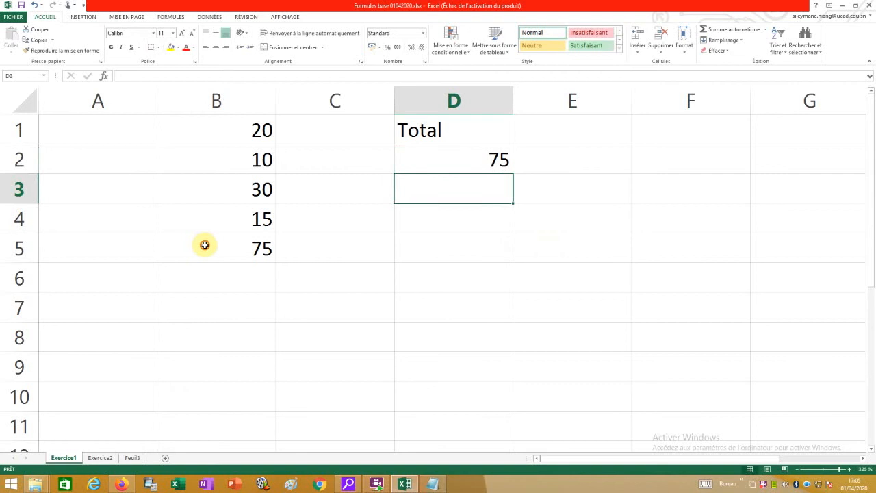
# - Fill the AutoSum total in cell B5 with yellow and compare its formula with the one in D2
pyautogui.click(211, 246)
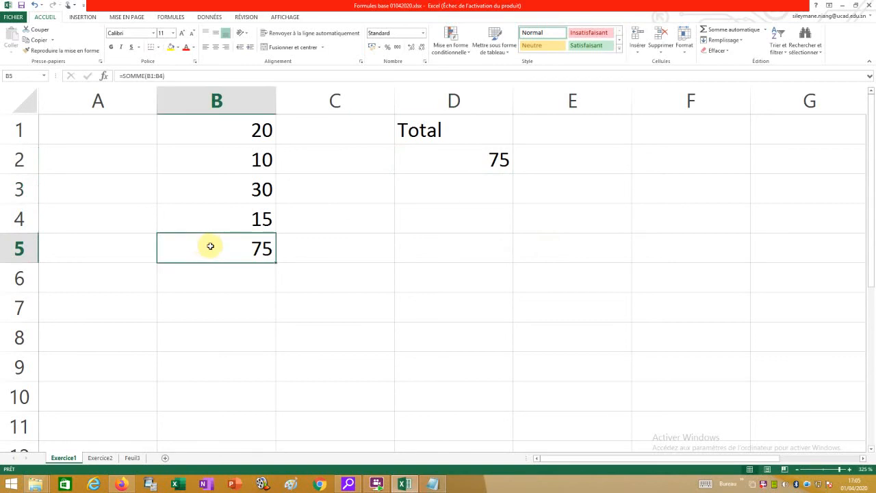
pyautogui.click(171, 47)
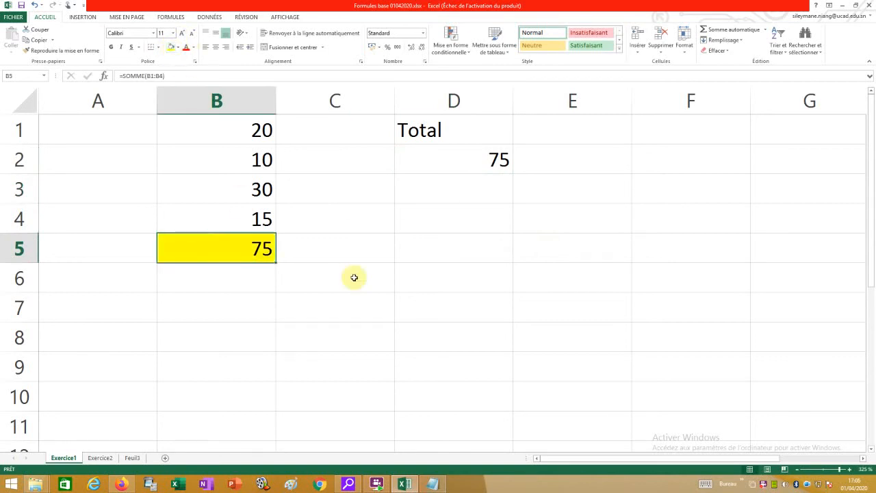
pyautogui.click(498, 159)
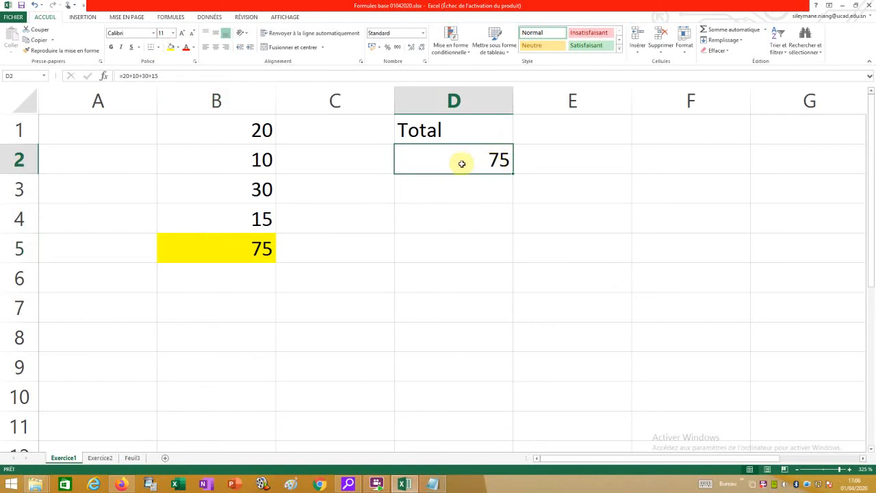
pyautogui.click(224, 249)
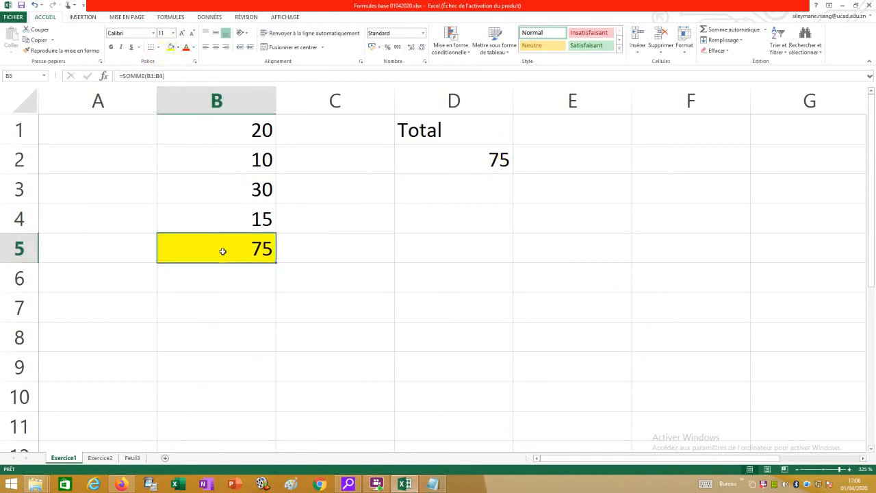
pyautogui.click(472, 166)
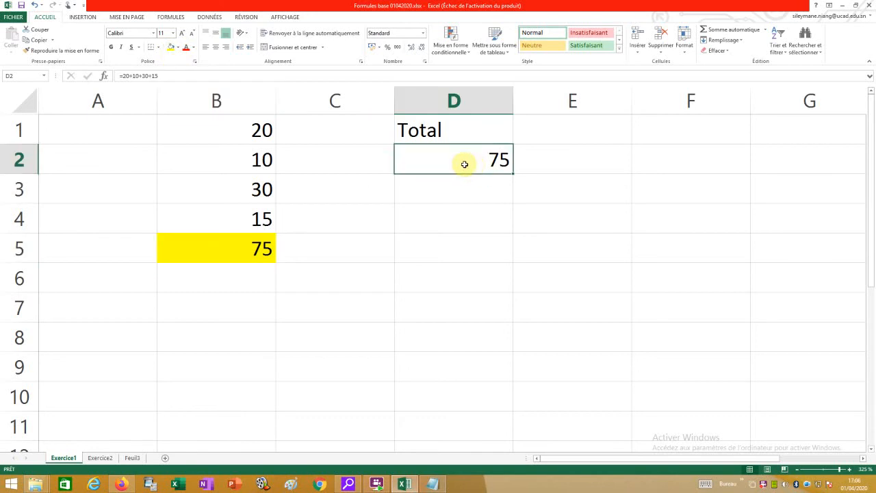
pyautogui.doubleClick(461, 165)
pyautogui.moveTo(408, 160); pyautogui.dragTo(430, 159)
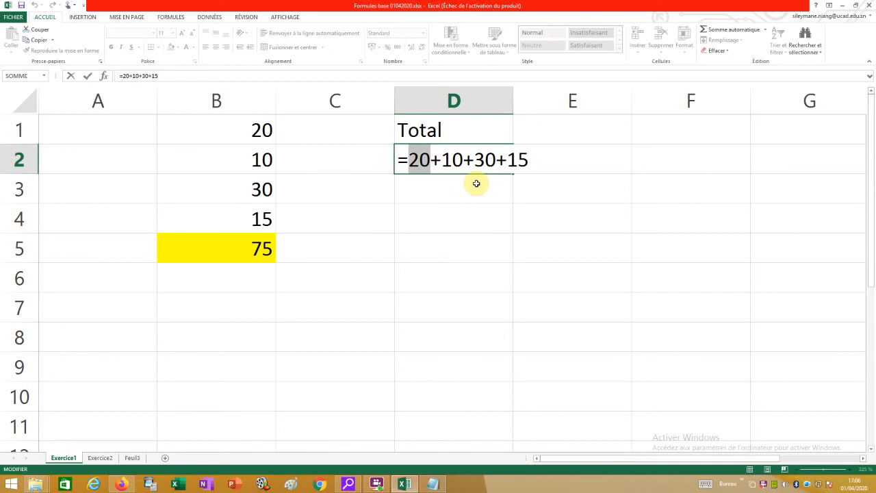
pyautogui.press('Return')
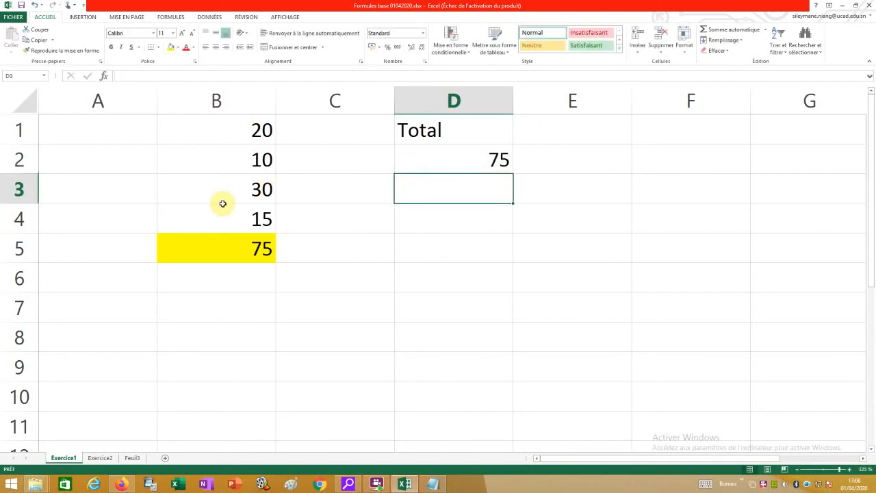
# - Set cell B2 to 40 to test how the two totals react
pyautogui.click(237, 160)
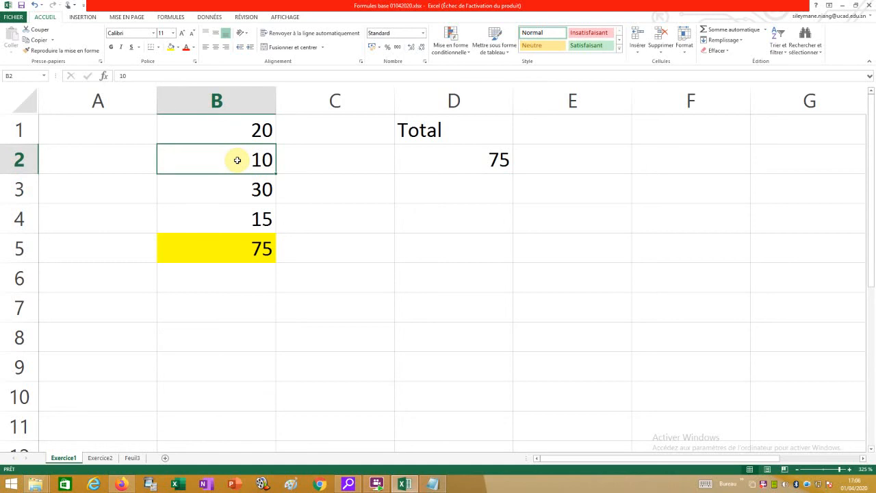
pyautogui.write('40')
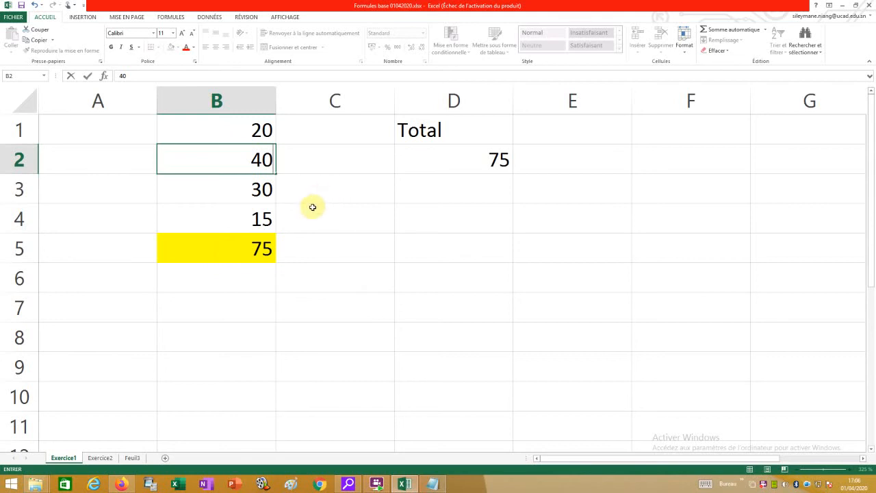
pyautogui.press('Return')
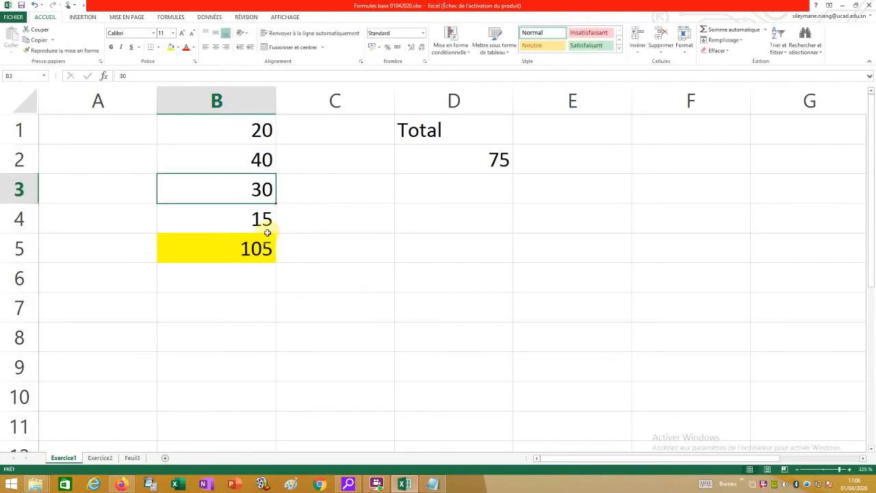
# - Review the constants in D2's formula and replace it with the cell-reference formula =B1+B2+B3+B4
pyautogui.click(481, 169)
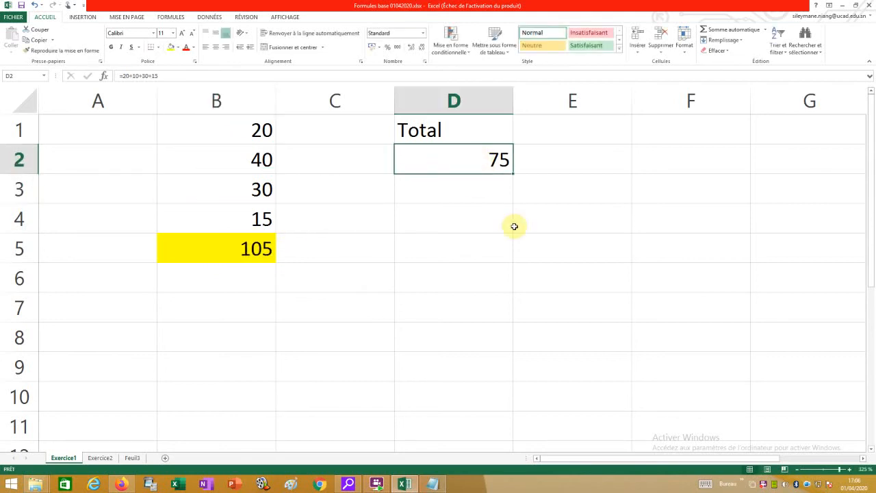
pyautogui.doubleClick(483, 160)
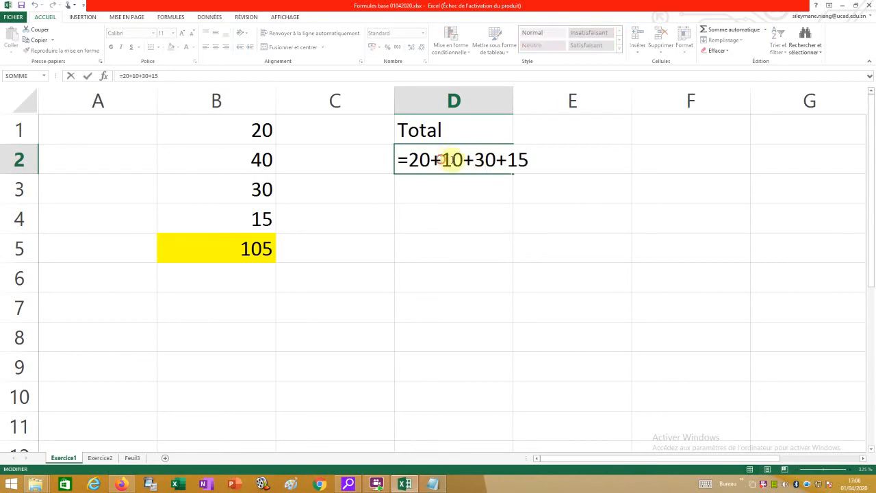
pyautogui.moveTo(441, 159); pyautogui.dragTo(463, 159)
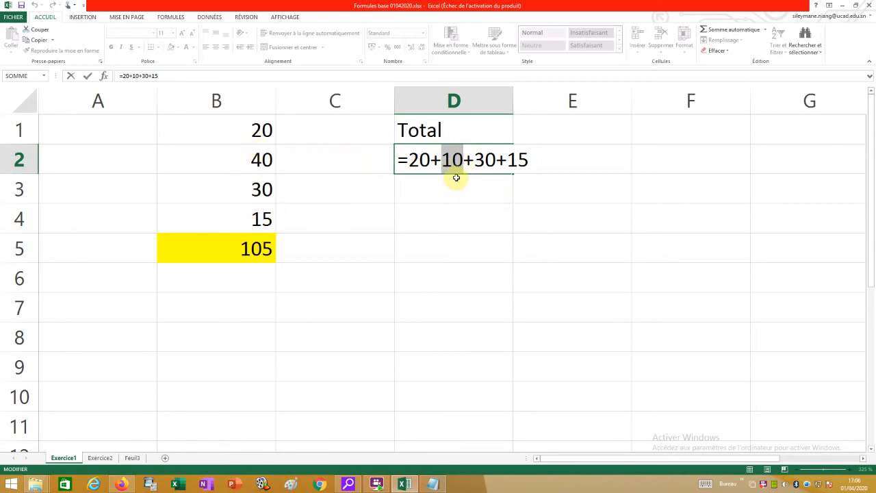
pyautogui.hotkey('ctrl', 'Return')
pyautogui.write('=')
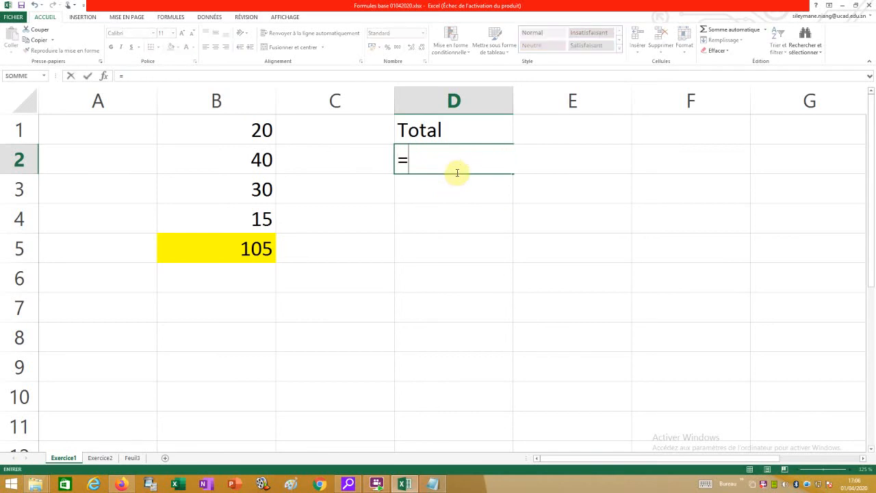
pyautogui.click(239, 129)
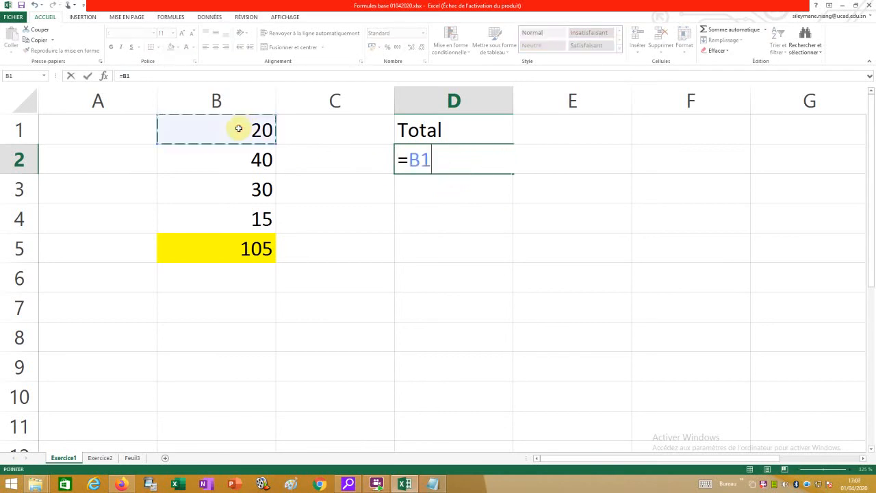
pyautogui.write('+')
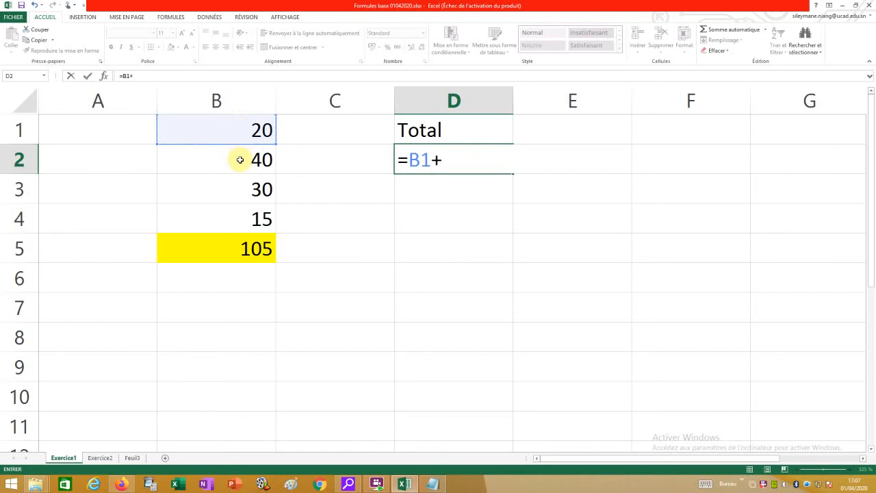
pyautogui.click(240, 160)
pyautogui.write('+')
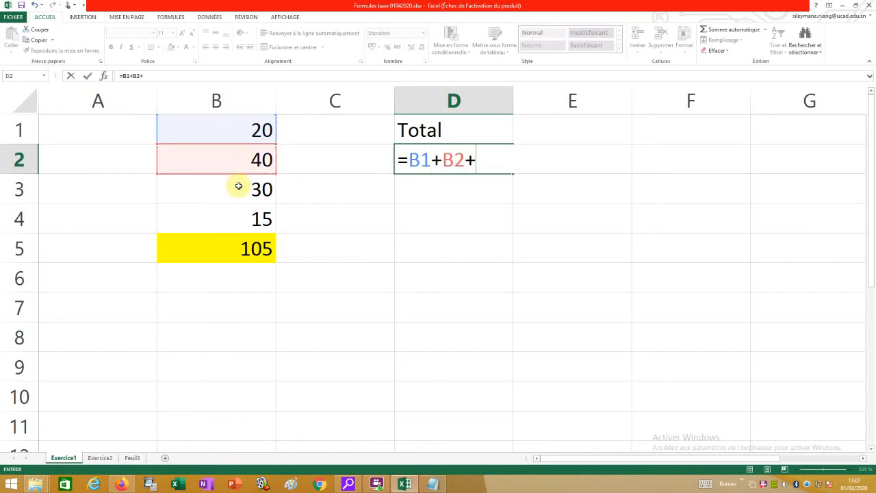
pyautogui.click(238, 186)
pyautogui.write('+')
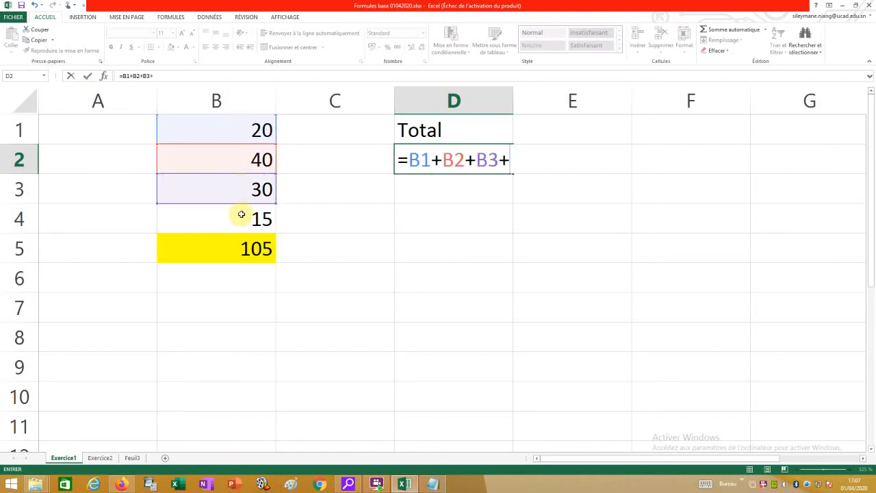
pyautogui.click(241, 217)
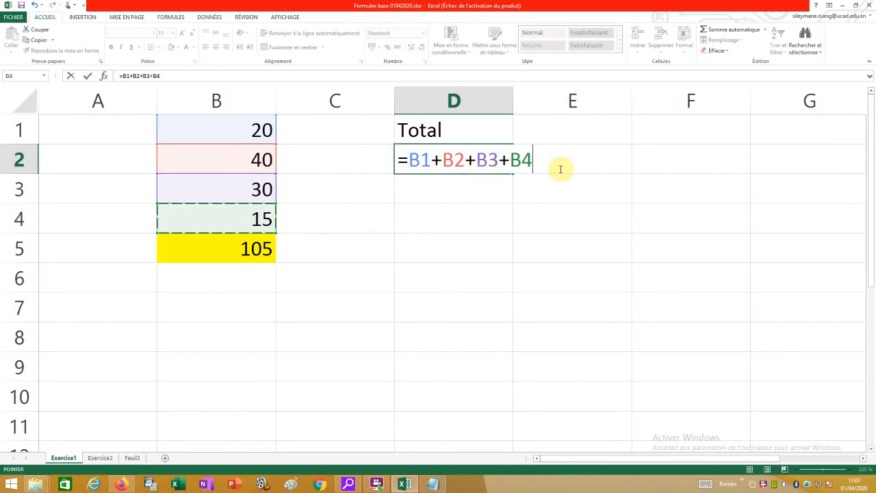
pyautogui.press('Return')
# - Compare the totals in D2 and B5, set cell B2 to 10, and check the cell references in D2's formula
pyautogui.click(457, 170)
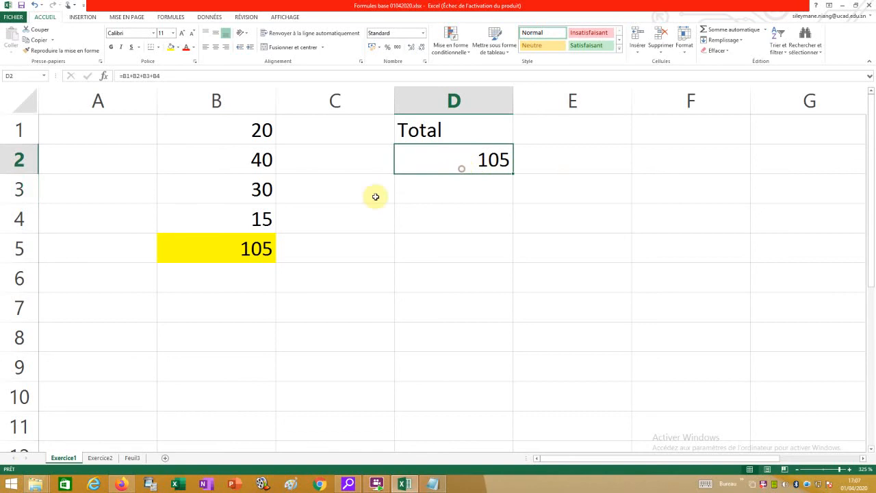
pyautogui.click(246, 249)
pyautogui.click(456, 169)
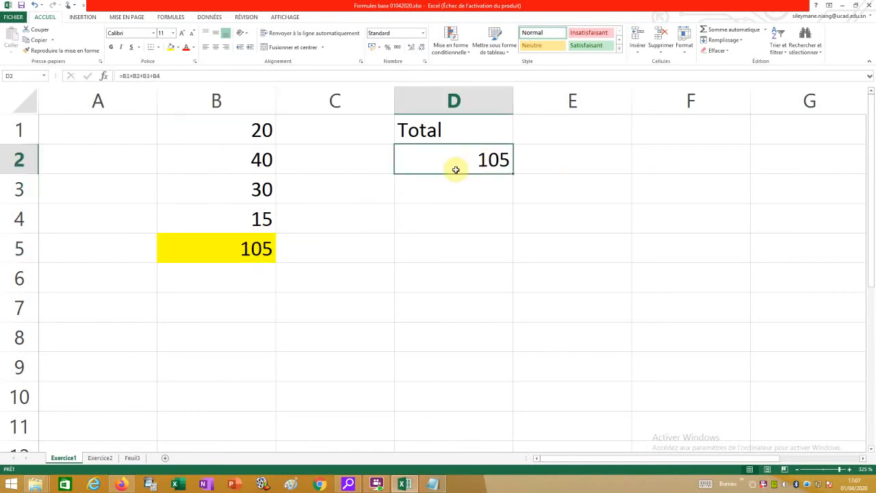
pyautogui.click(255, 160)
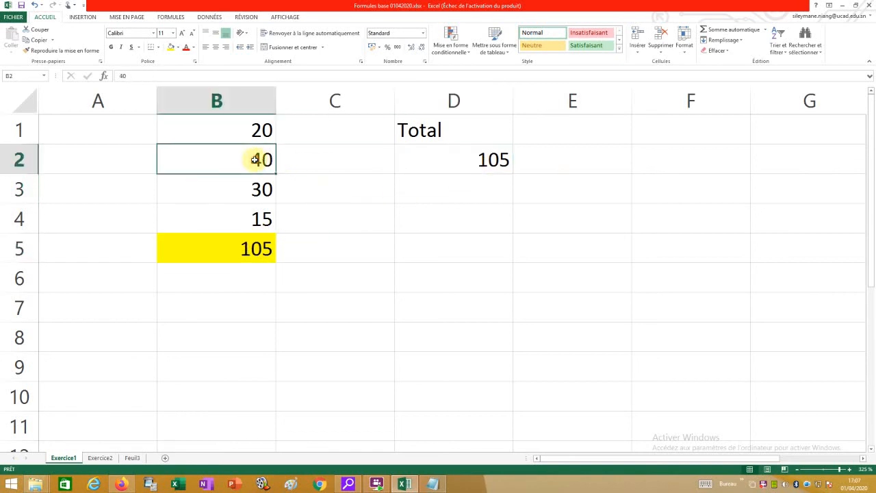
pyautogui.write('10')
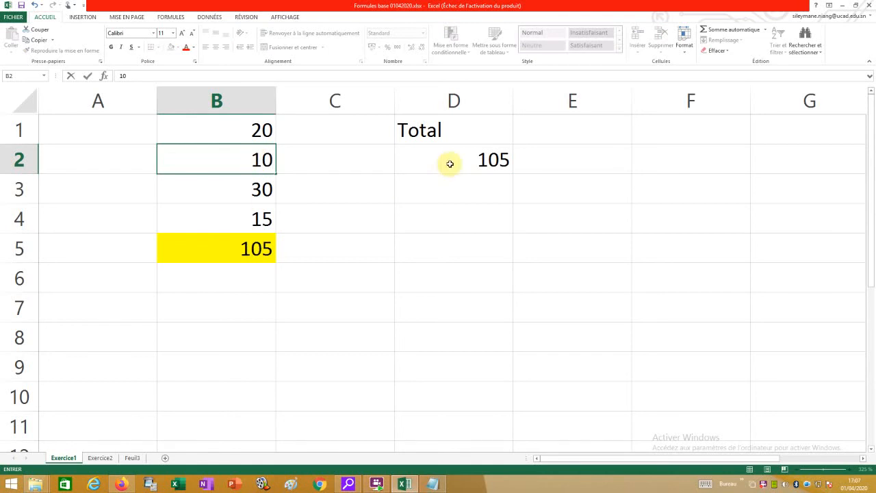
pyautogui.press('Return')
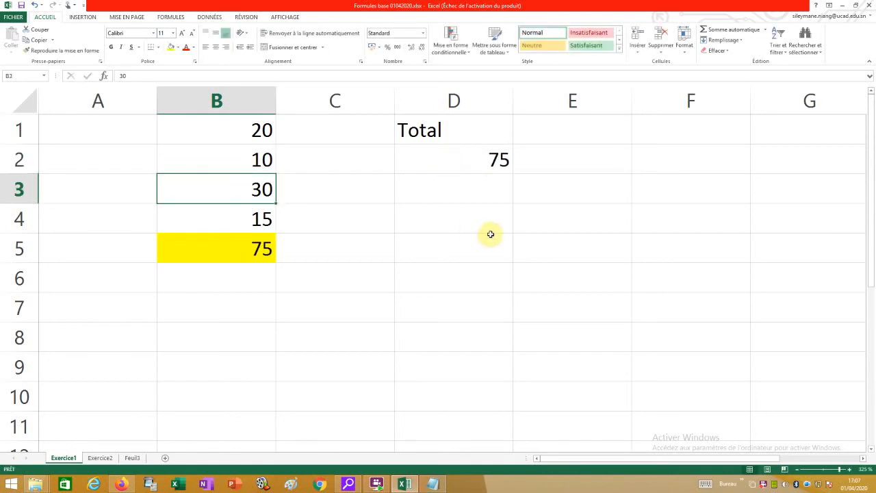
pyautogui.doubleClick(481, 157)
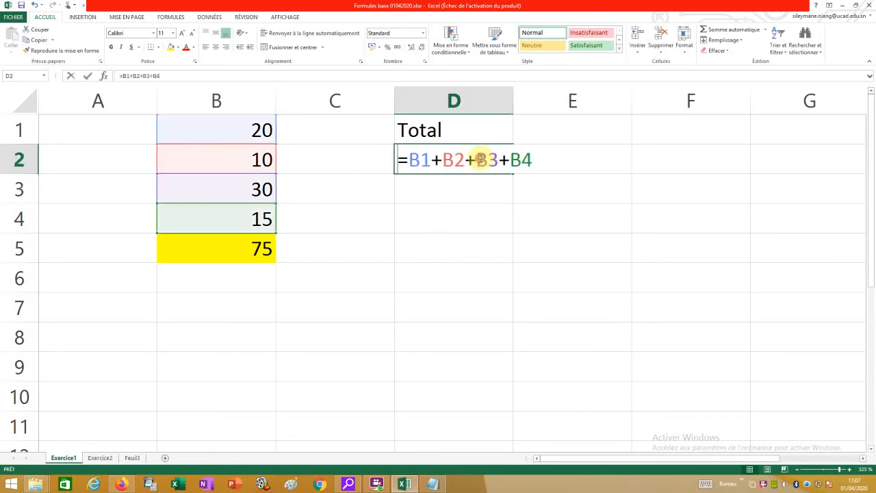
pyautogui.moveTo(408, 159); pyautogui.dragTo(532, 160)
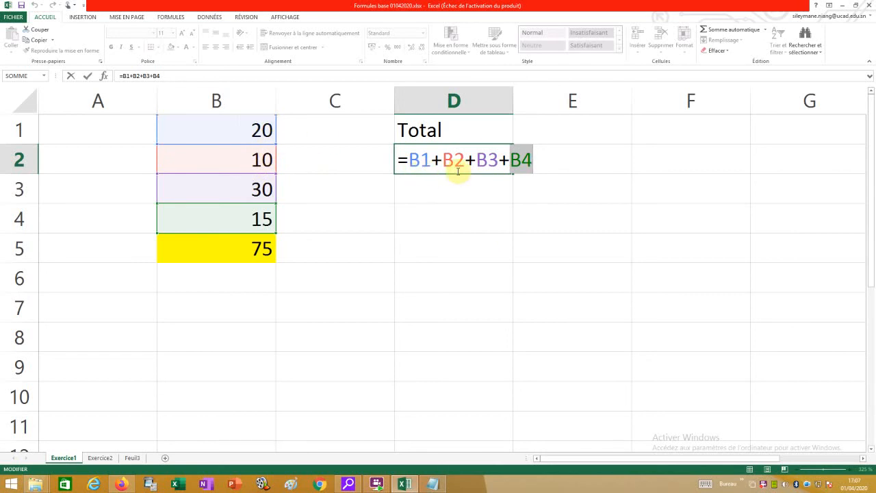
pyautogui.press('Return')
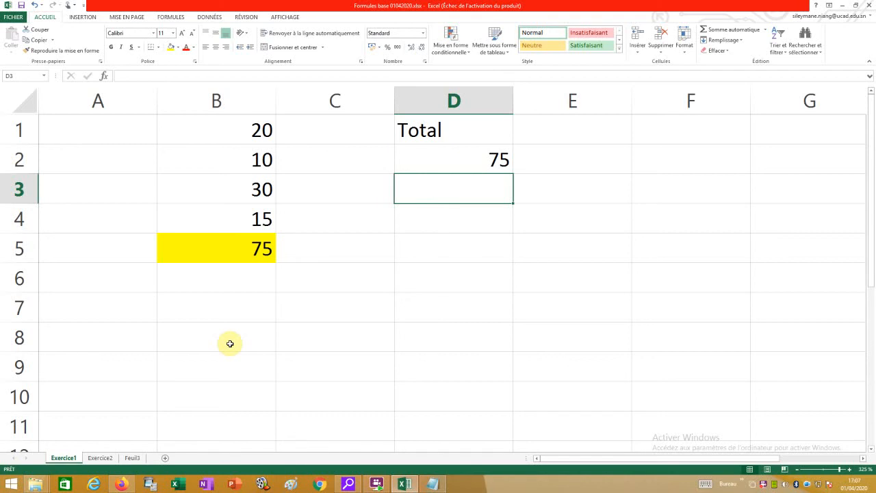
# - Sum the range B1:B4 in cell D3 with the formula =SOMME(B1:B4)
pyautogui.write('=')
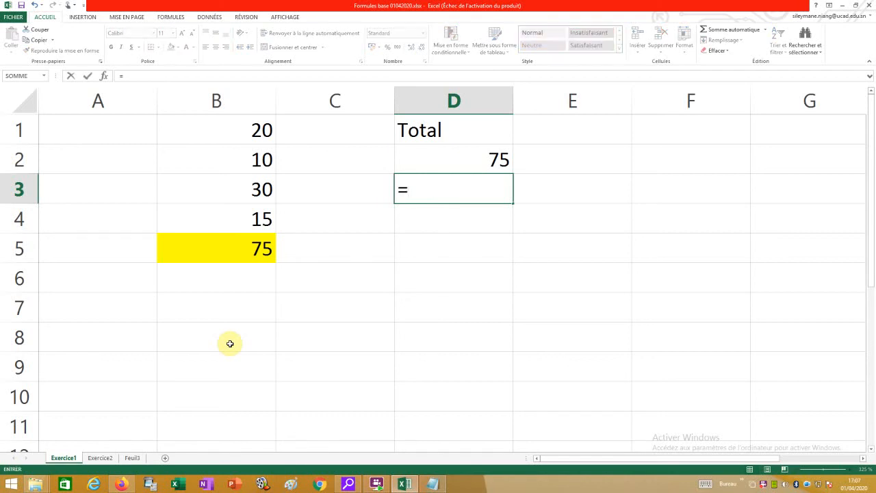
pyautogui.write('omm')
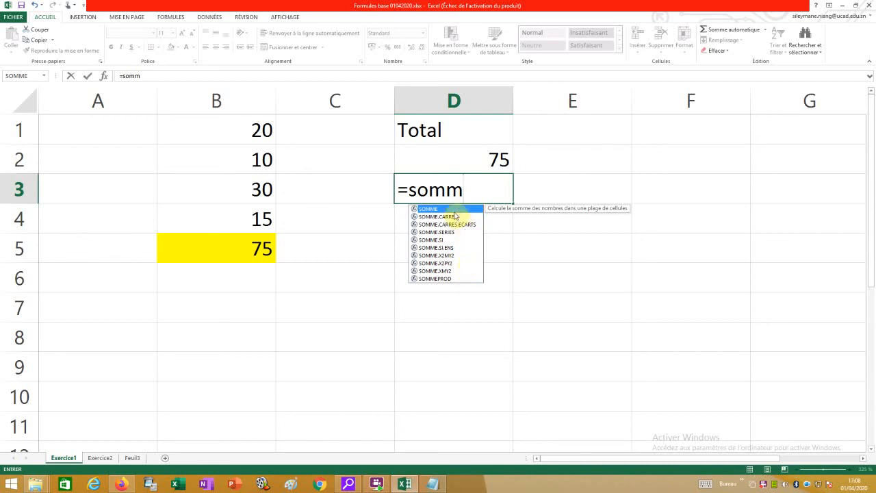
pyautogui.doubleClick(434, 211)
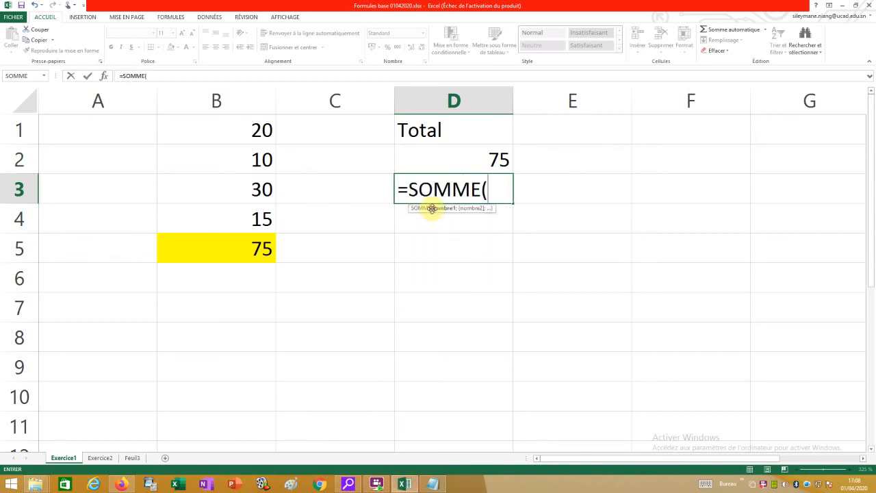
pyautogui.moveTo(226, 129); pyautogui.dragTo(224, 215)
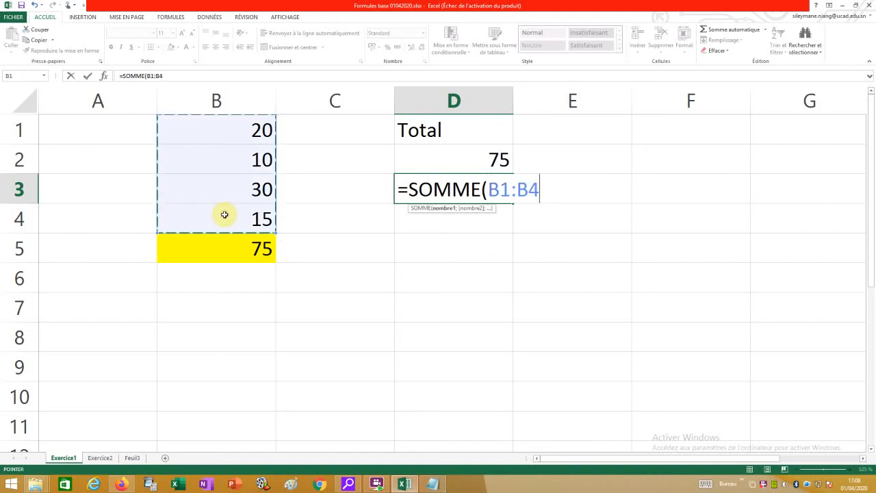
pyautogui.write(')')
pyautogui.press('Return')
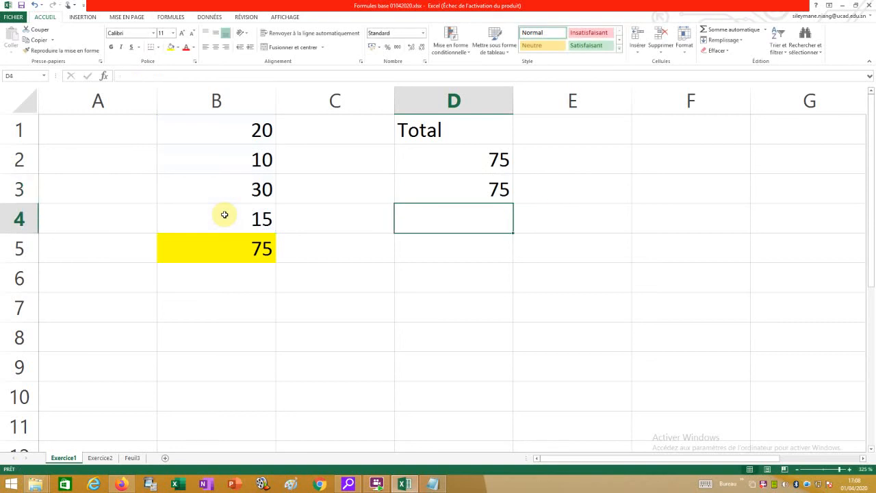
# - Compare the formulas behind the totals in D2 and D3 and the cells they reference, leaving both unedited
pyautogui.click(470, 188)
pyautogui.click(481, 156)
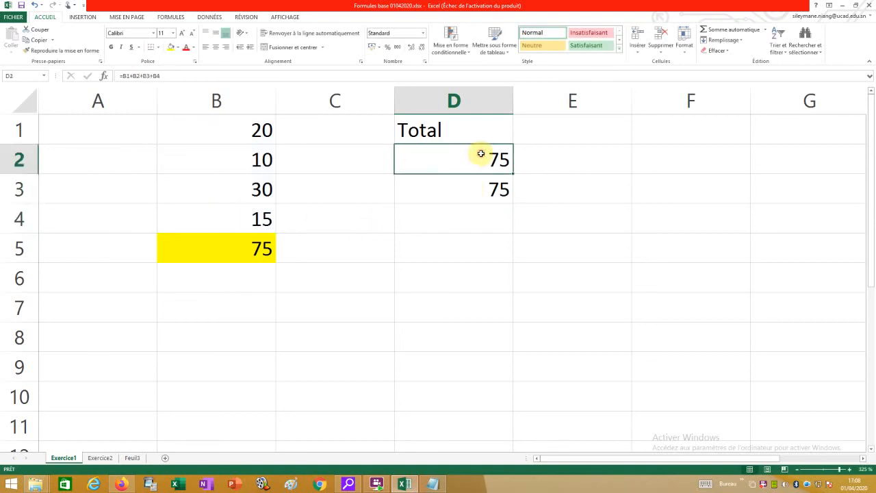
pyautogui.doubleClick(481, 153)
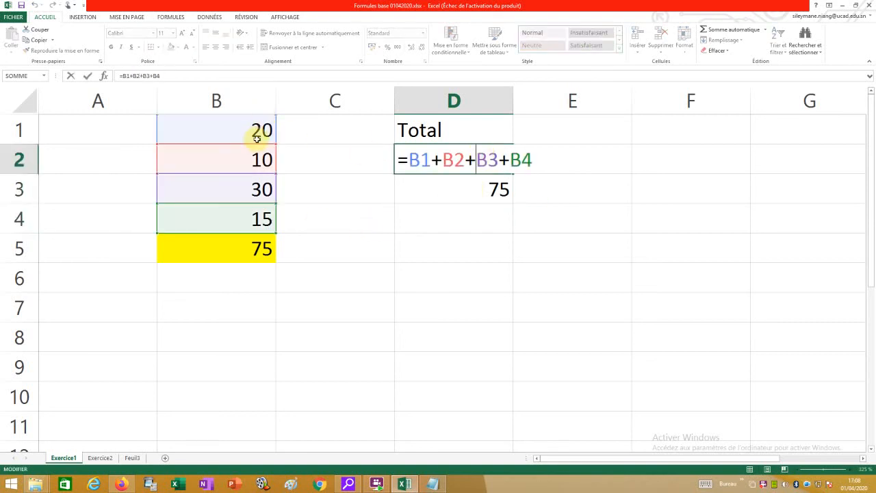
pyautogui.click(452, 187)
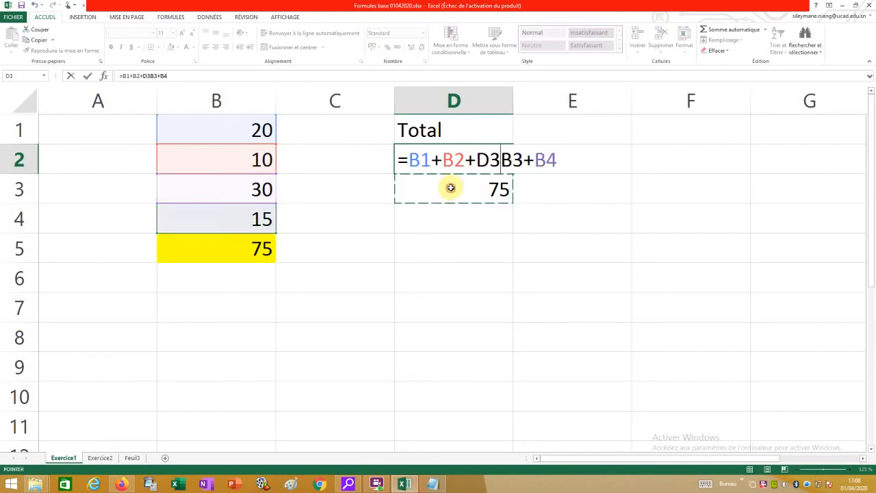
pyautogui.press('Escape')
pyautogui.doubleClick(451, 188)
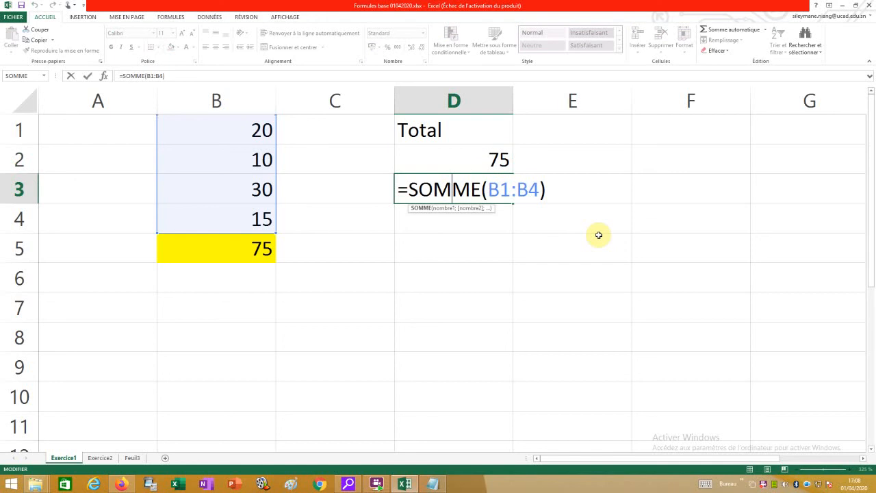
pyautogui.press('Escape')
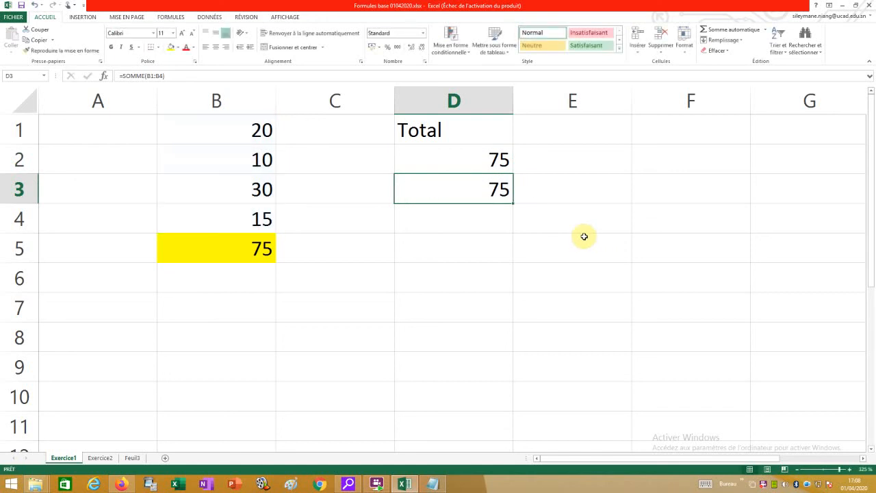
# - Clear cell D3 and rebuild its total with =SOMME(B1:B4), highlighting the formula's parts before committing it
pyautogui.rightClick(465, 189)
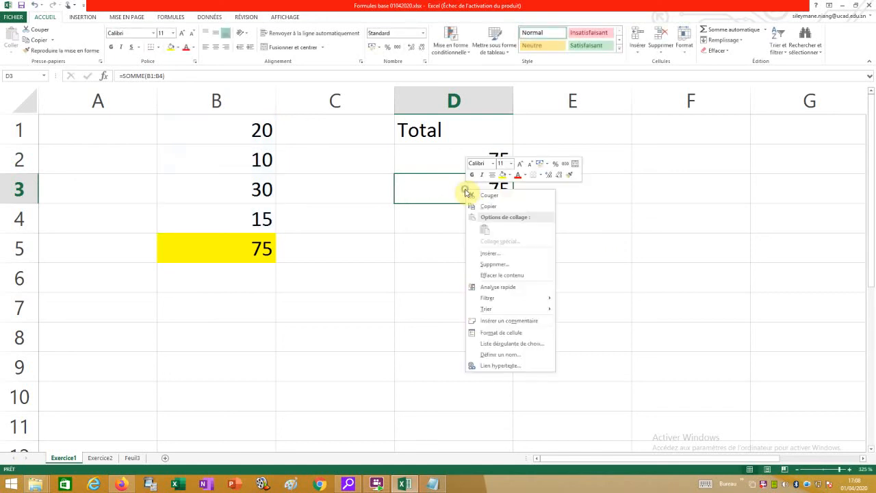
pyautogui.click(506, 273)
pyautogui.write('=somm')
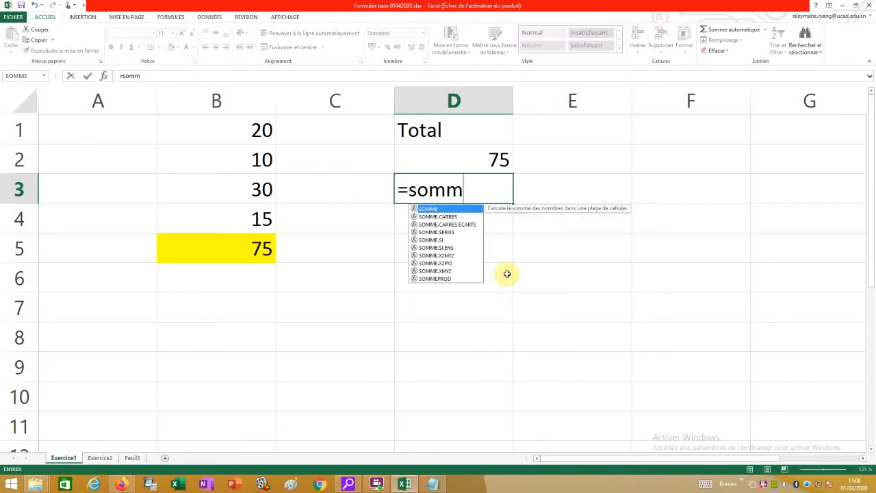
pyautogui.doubleClick(434, 208)
pyautogui.moveTo(230, 127); pyautogui.dragTo(231, 216)
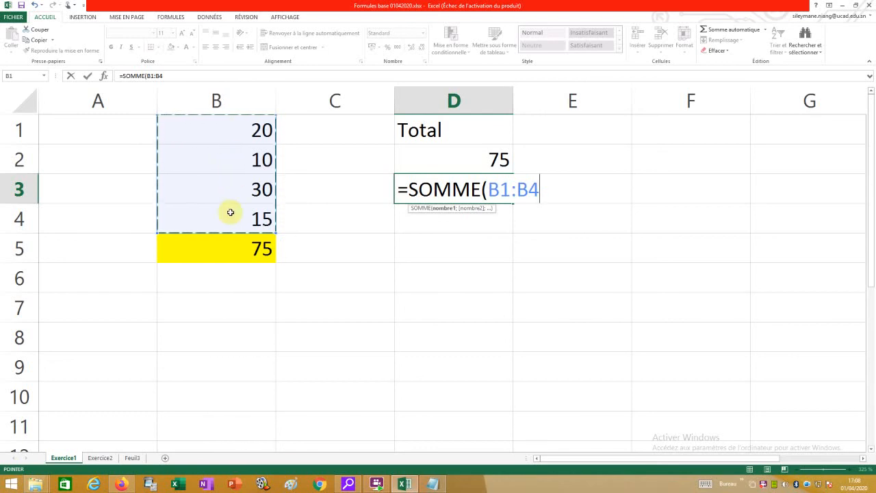
pyautogui.write(')')
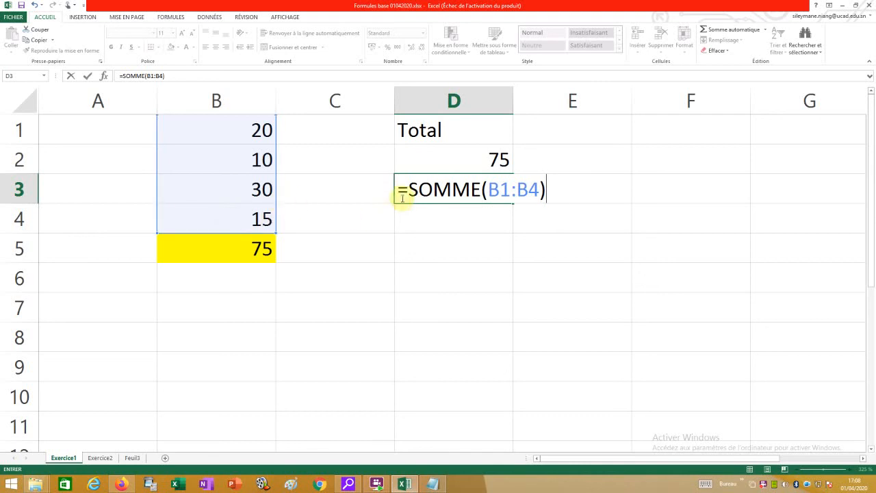
pyautogui.moveTo(398, 191); pyautogui.dragTo(537, 189)
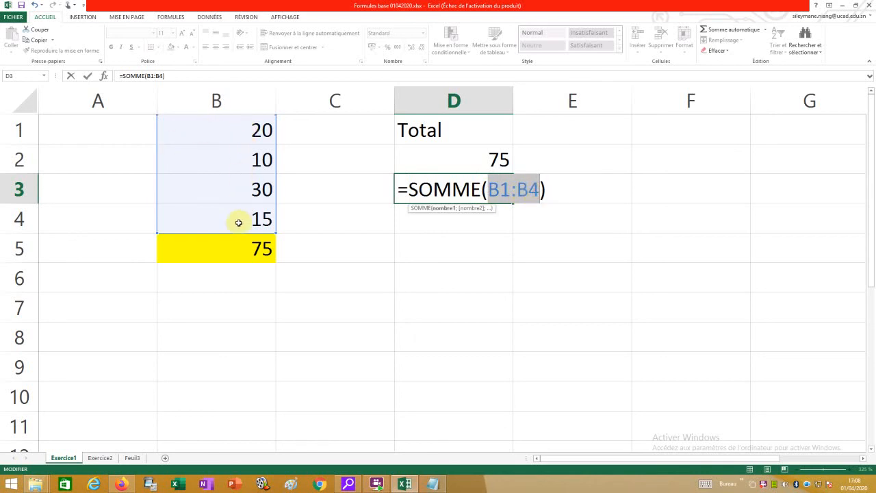
pyautogui.press('Return')
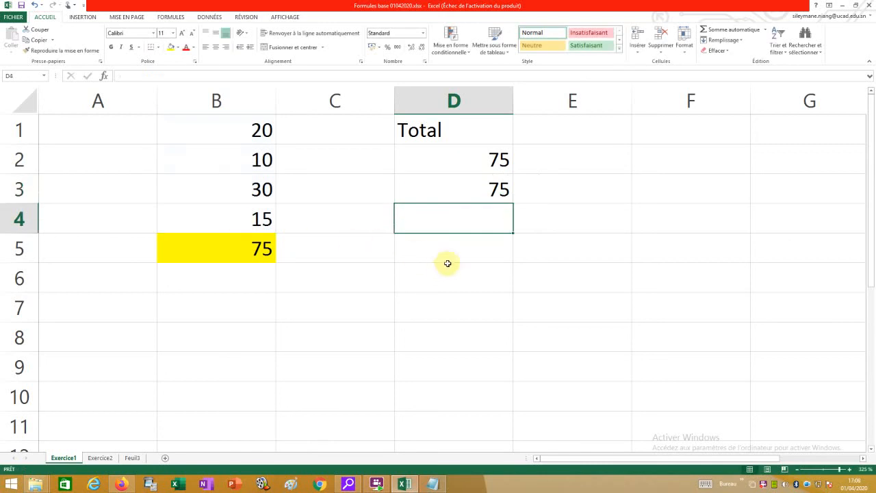
# - Enter the label Moyenne in D4 and calculate the average in D5 with =MOYENNE(B1:B4)
pyautogui.write('Moyenne')
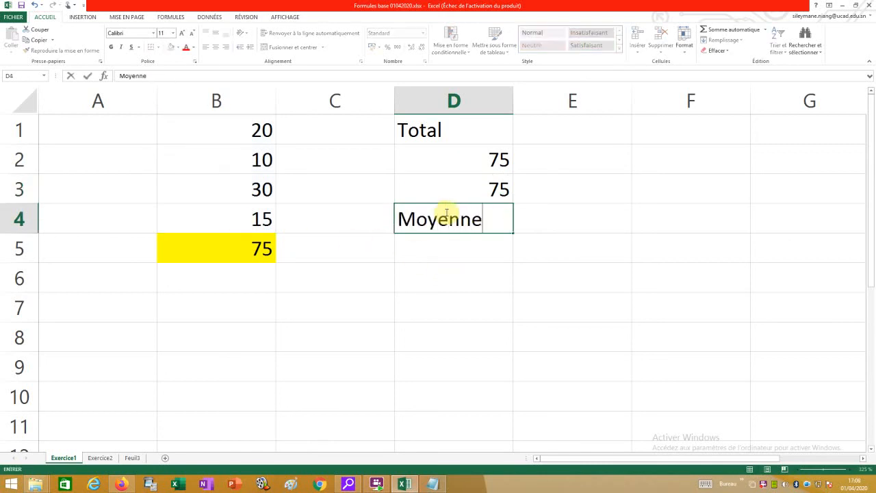
pyautogui.press('Return')
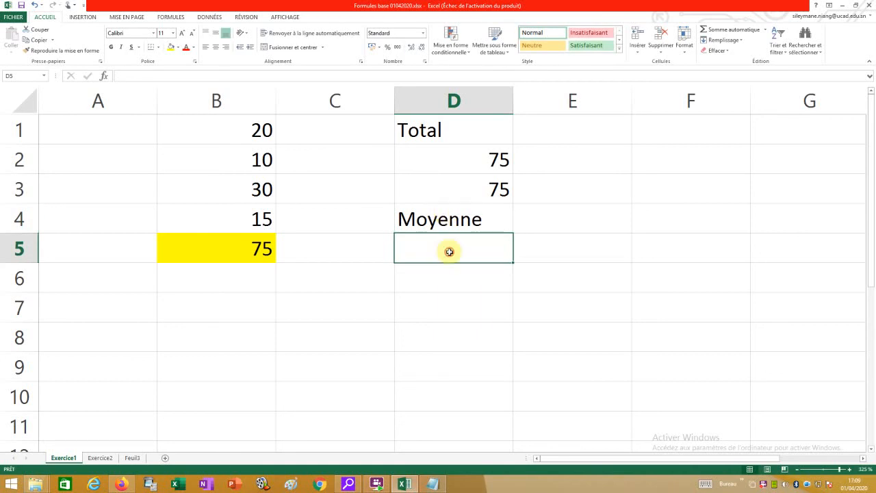
pyautogui.write('=')
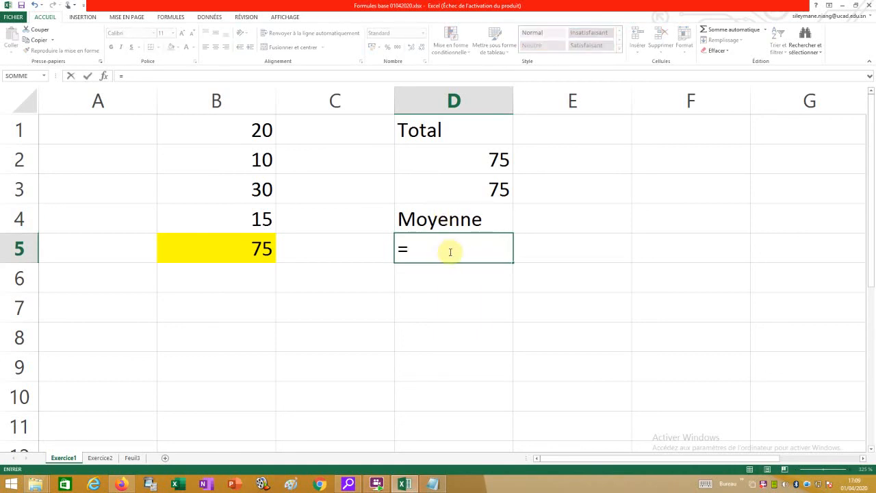
pyautogui.write('moyenne')
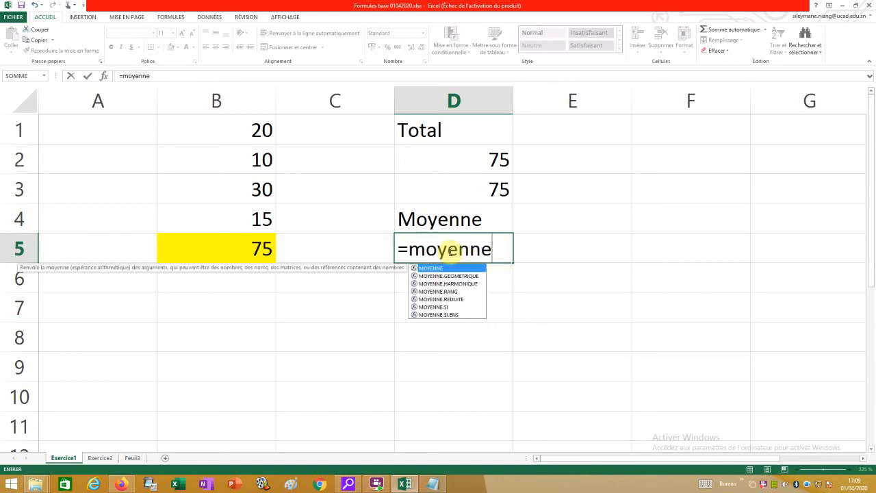
pyautogui.doubleClick(431, 268)
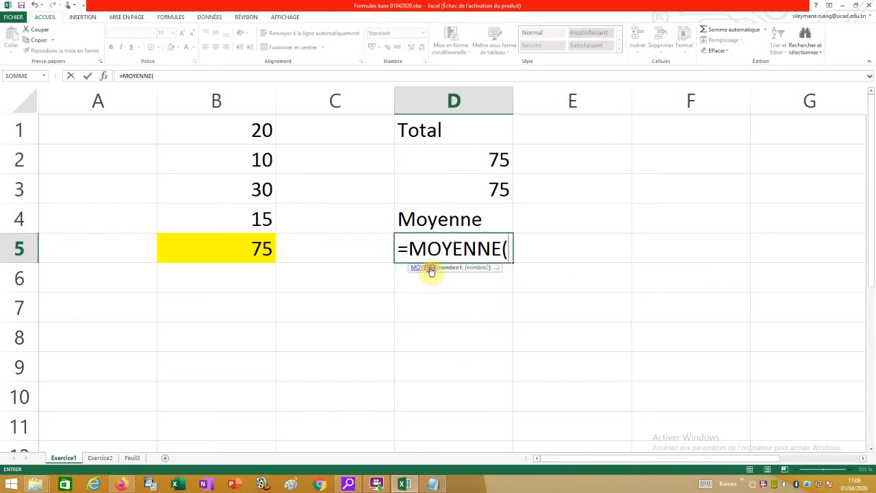
pyautogui.moveTo(227, 125); pyautogui.dragTo(223, 213)
pyautogui.write(')')
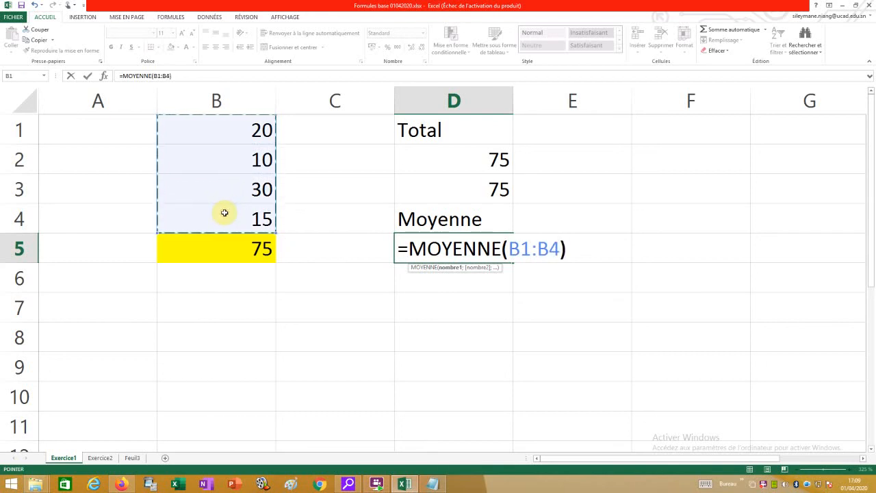
pyautogui.press('Return')
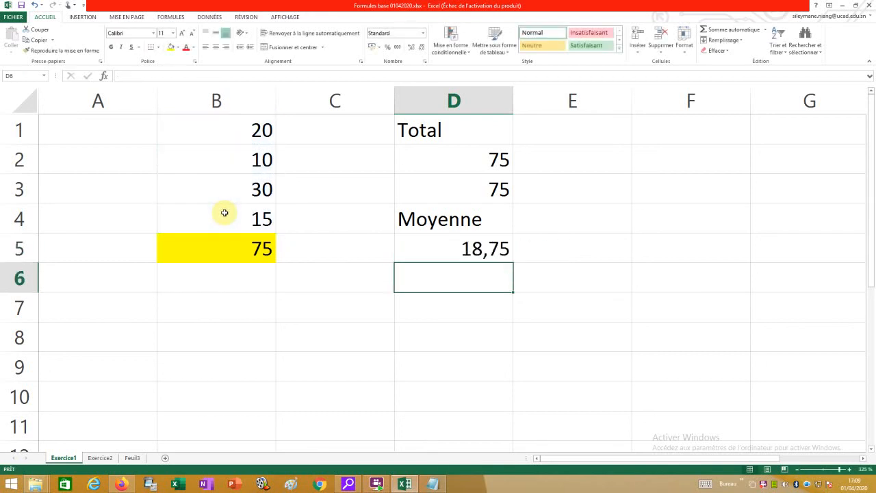
# - Display the average in D5 with four decimal places and reselect the cell
pyautogui.click(445, 249)
pyautogui.click(412, 47)
pyautogui.click(412, 47)
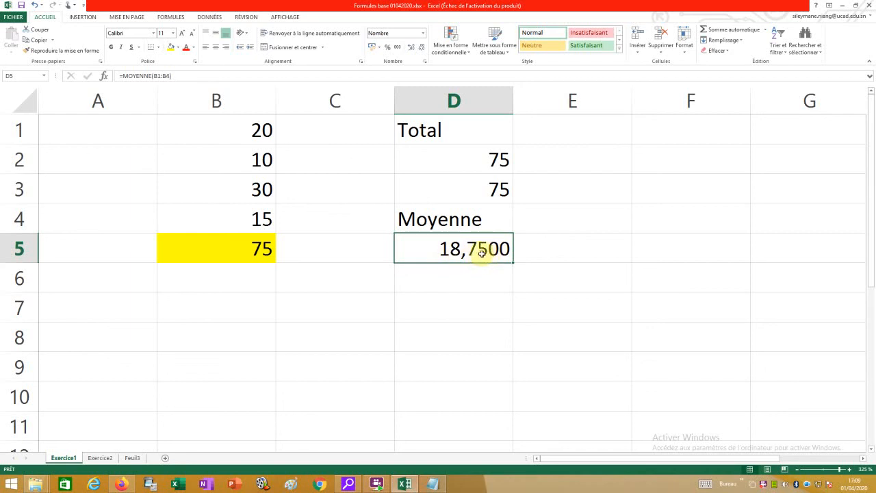
pyautogui.click(648, 315)
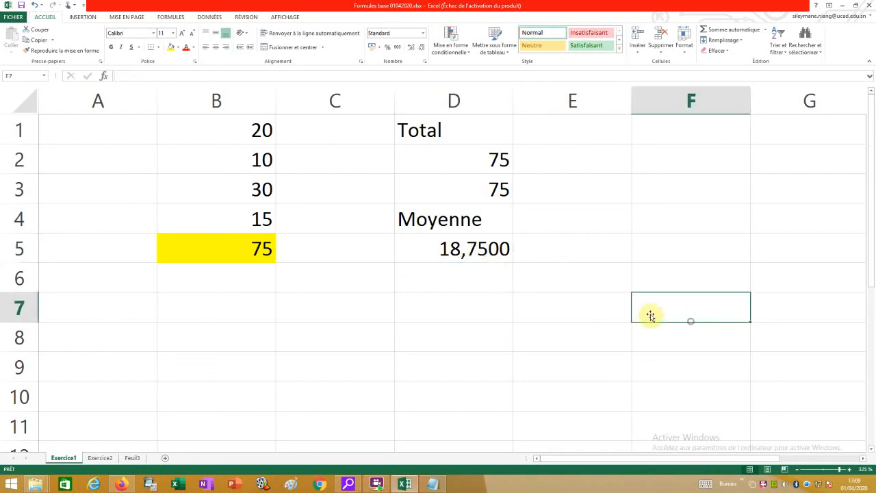
pyautogui.click(462, 249)
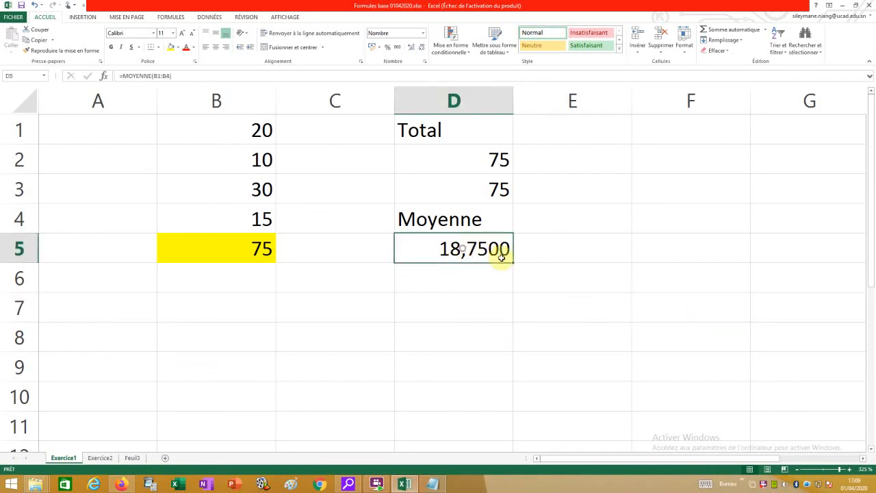
# - Add further decimal places to the average in D5, then reduce its display to a whole number
pyautogui.click(413, 49)
pyautogui.click(414, 50)
pyautogui.click(423, 50)
pyautogui.click(423, 49)
pyautogui.click(423, 49)
pyautogui.click(424, 49)
pyautogui.click(423, 49)
pyautogui.click(423, 50)
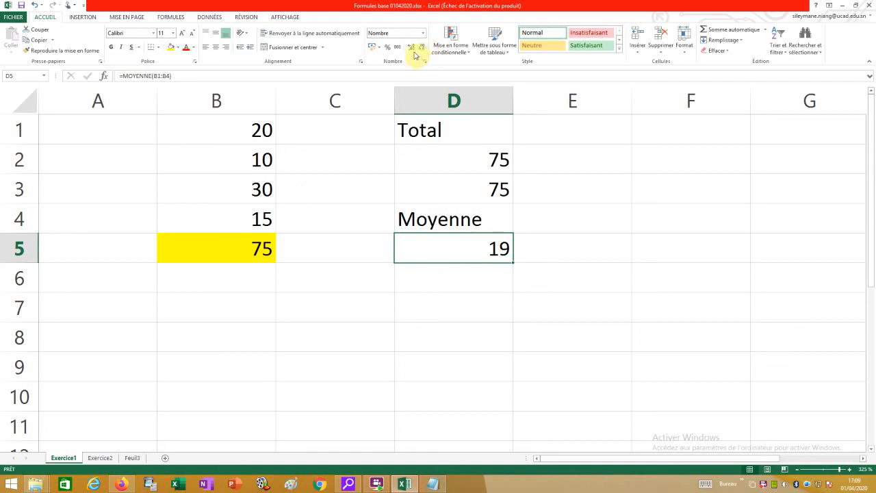
# - Display the average in D5 with two decimal places
pyautogui.click(413, 48)
pyautogui.click(412, 48)
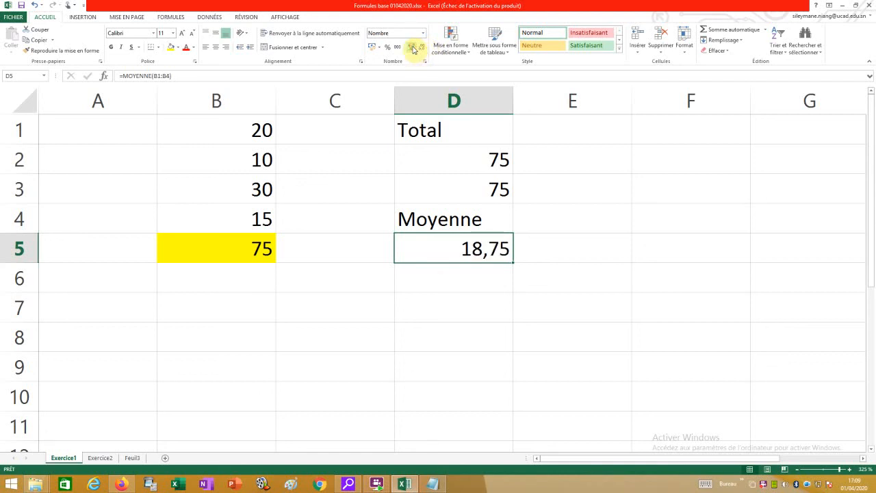
pyautogui.click(502, 305)
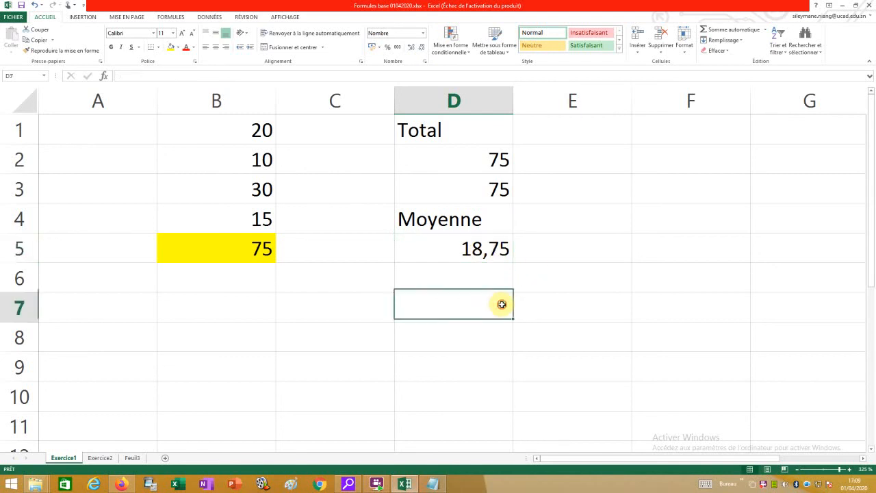
# - Clear the contents of D5 and rebuild the average with =MOYENNE(B1:B4)
pyautogui.rightClick(449, 245)
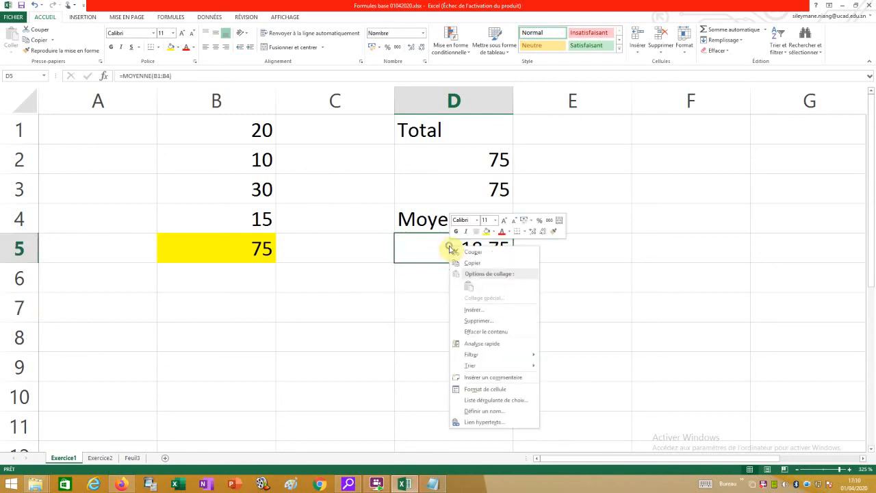
pyautogui.click(489, 331)
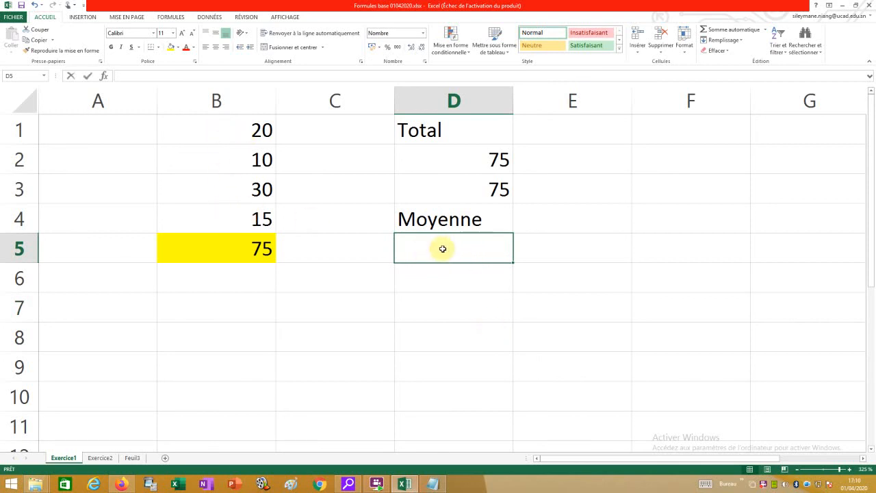
pyautogui.write('=moyenn')
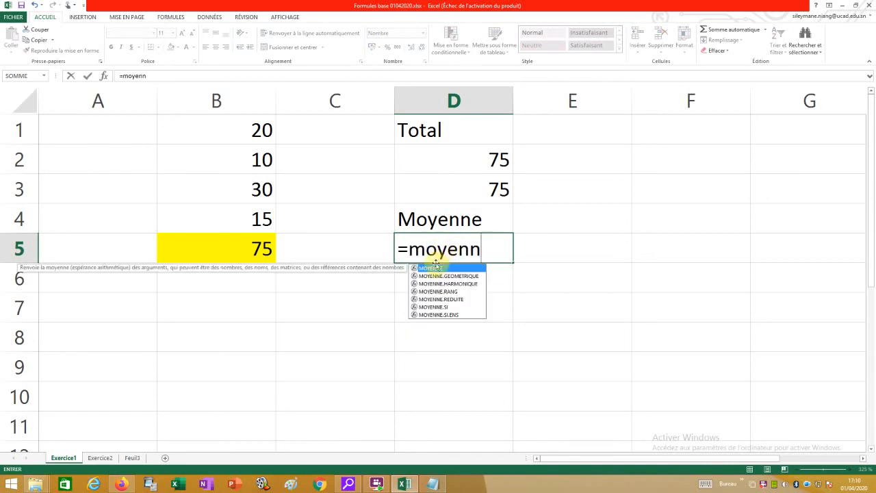
pyautogui.doubleClick(445, 270)
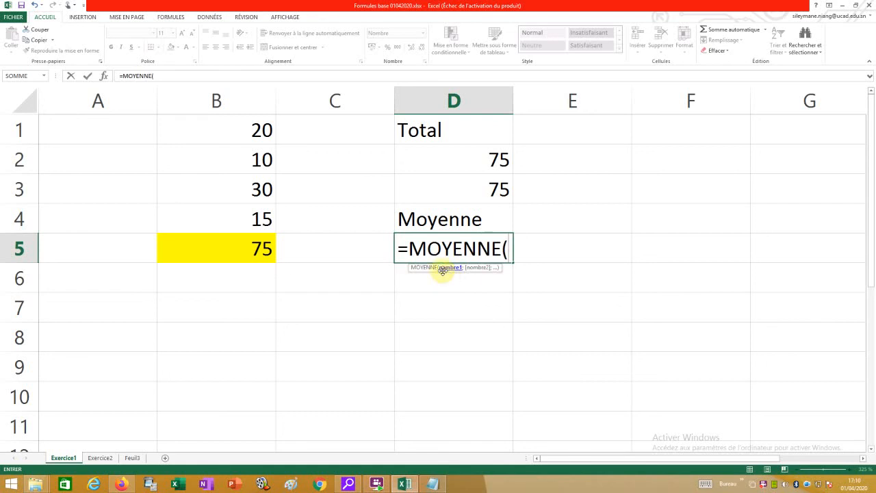
pyautogui.moveTo(219, 132); pyautogui.dragTo(222, 221)
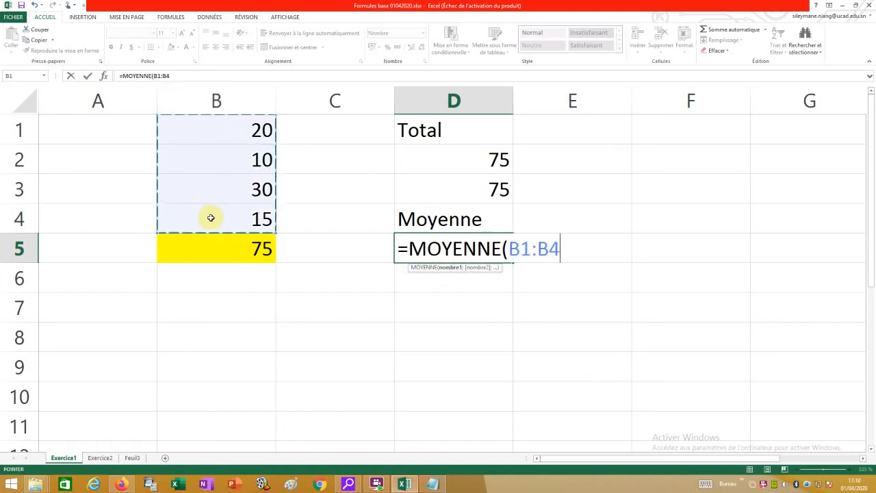
pyautogui.write(')')
pyautogui.press('Return')
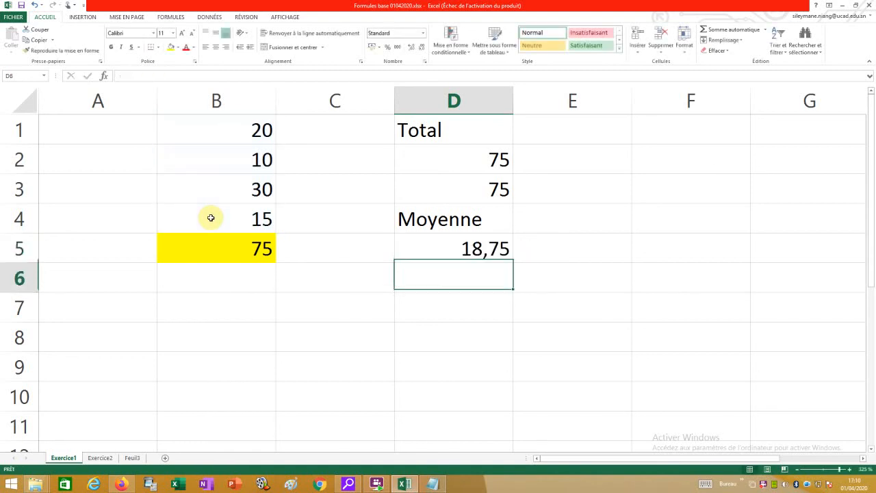
# - Extend the average in D5 to four decimal places, and reduce it back to two
pyautogui.click(495, 255)
pyautogui.click(412, 46)
pyautogui.click(413, 46)
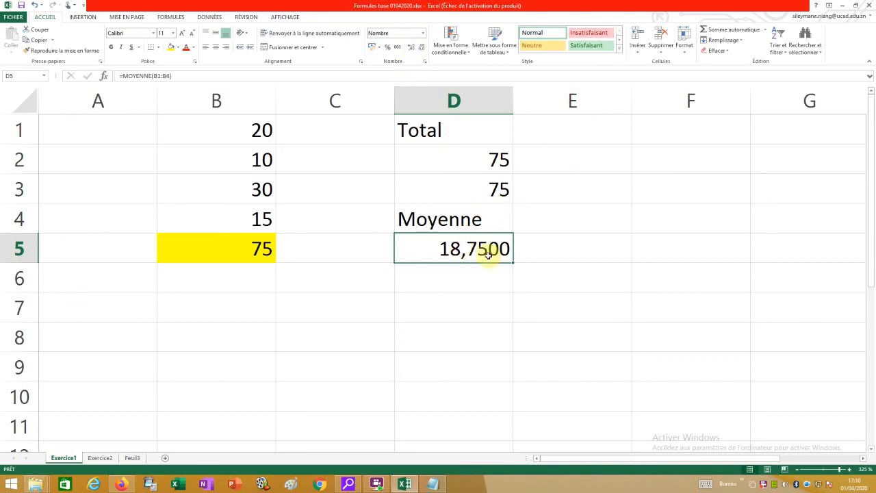
pyautogui.click(422, 48)
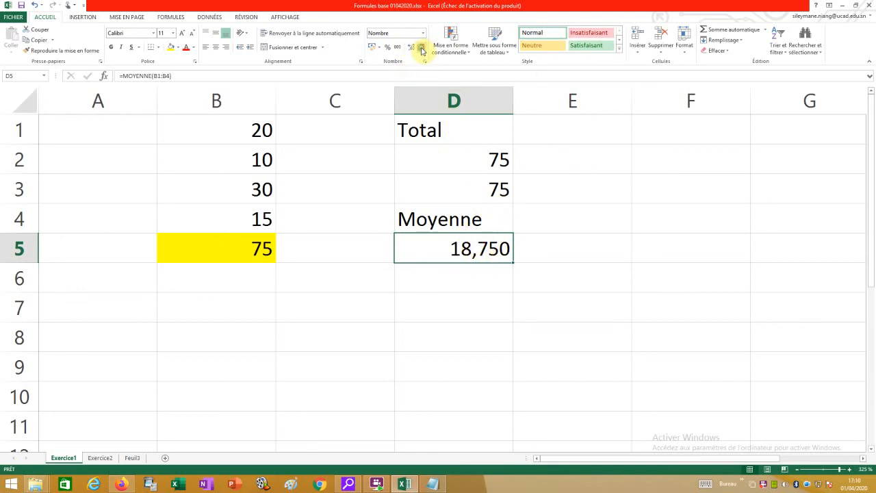
pyautogui.click(421, 47)
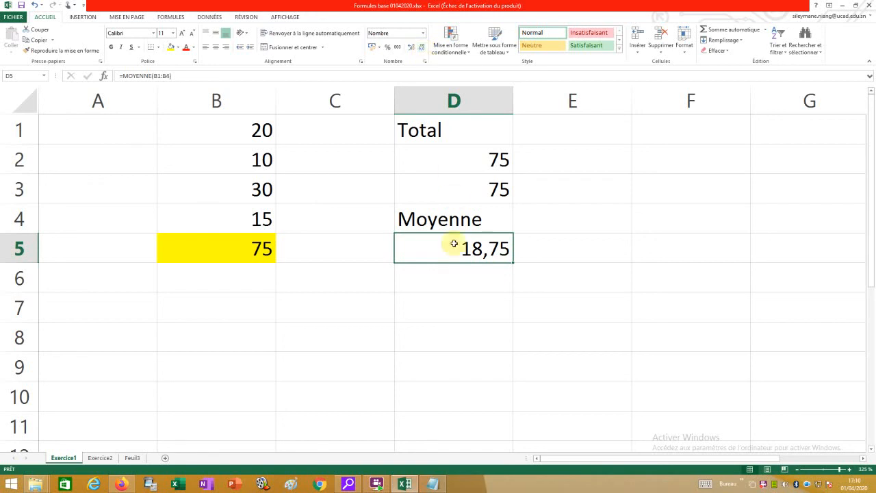
# - Enter the label "Valeur maxi" in cell D7
pyautogui.click(444, 294)
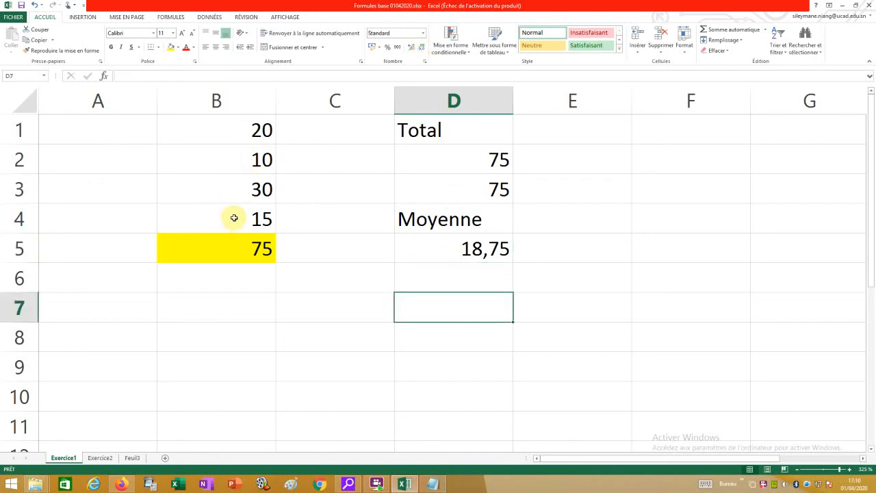
pyautogui.write('Valeur')
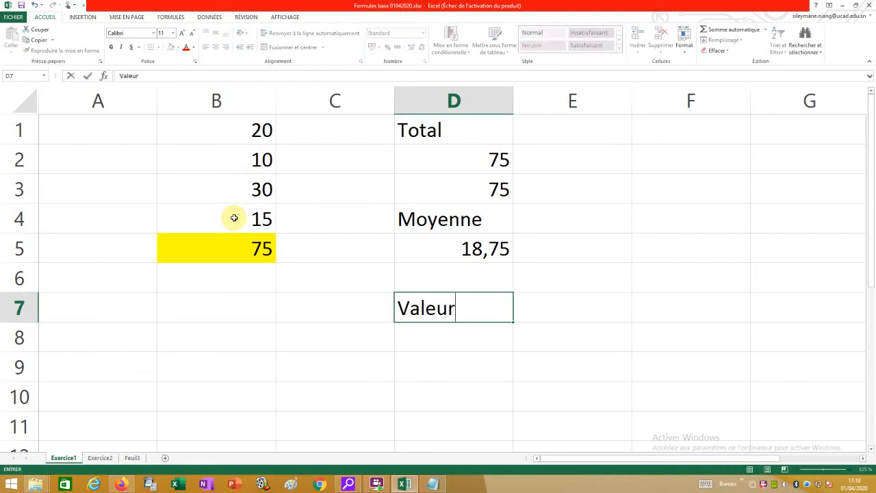
pyautogui.write(' maxi')
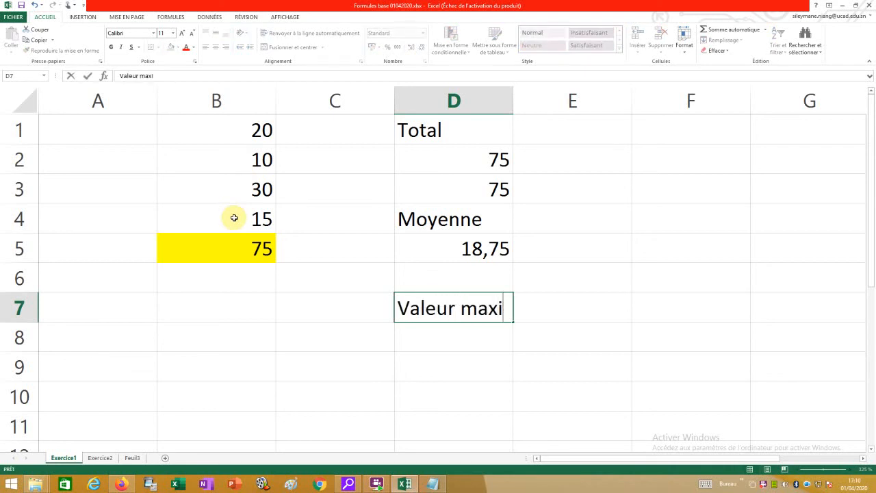
pyautogui.press('Return')
# - Calculate the highest value of the number column in D8 with =MAX(B1:B4)
pyautogui.write('=')
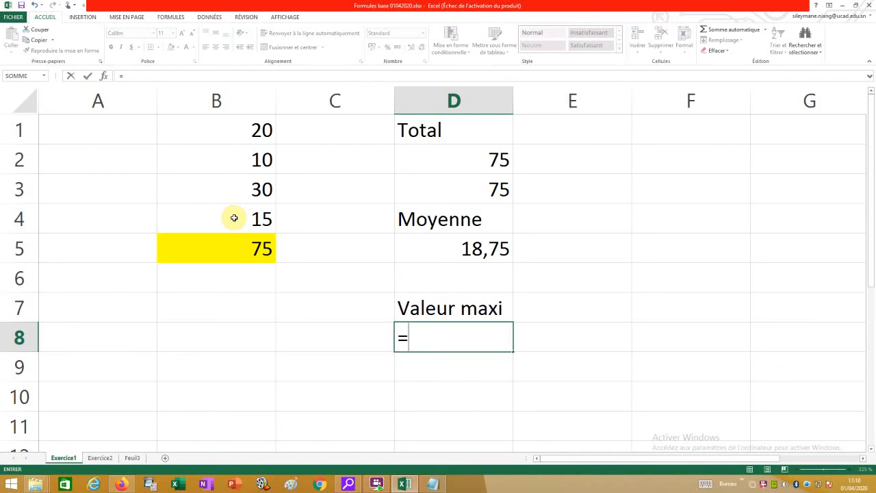
pyautogui.write('max')
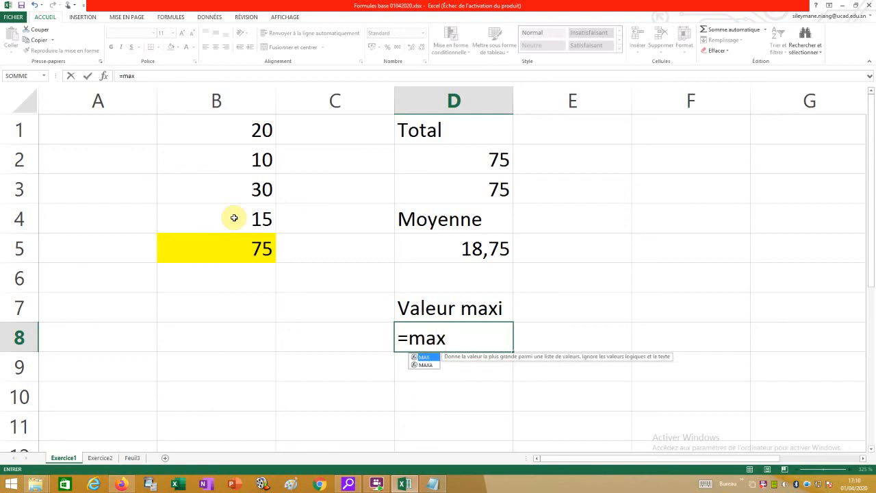
pyautogui.doubleClick(425, 357)
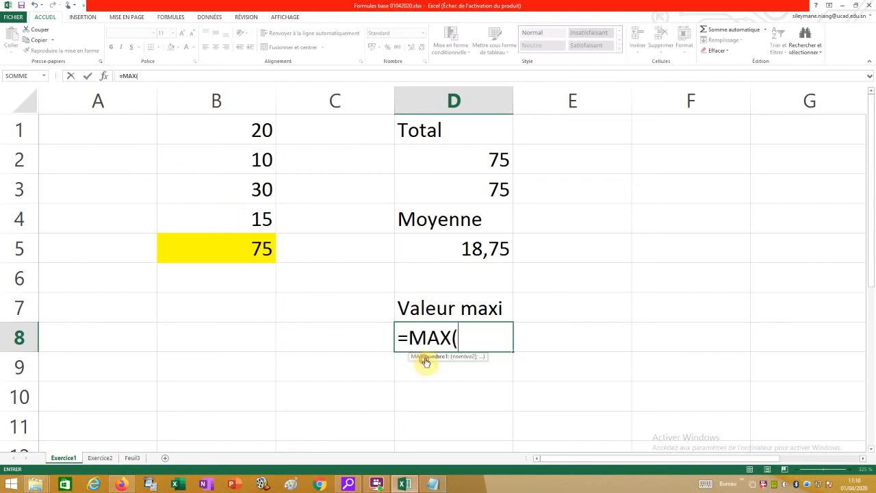
pyautogui.moveTo(235, 134); pyautogui.dragTo(236, 211)
pyautogui.write(')')
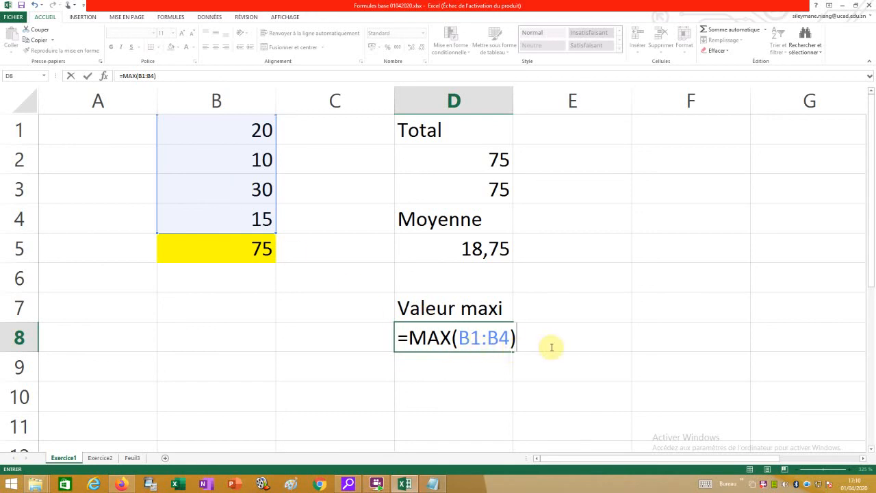
pyautogui.press('Return')
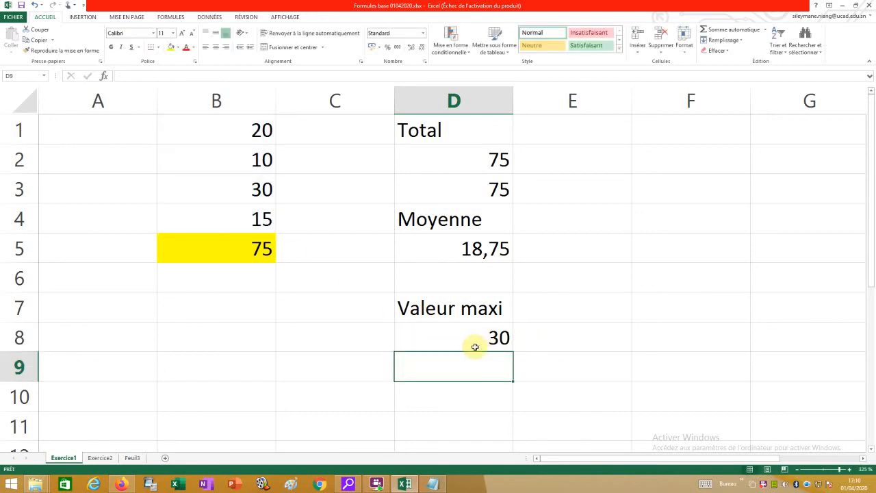
# - Enter the label "Valeur min" in cell D9
pyautogui.write('Valeur')
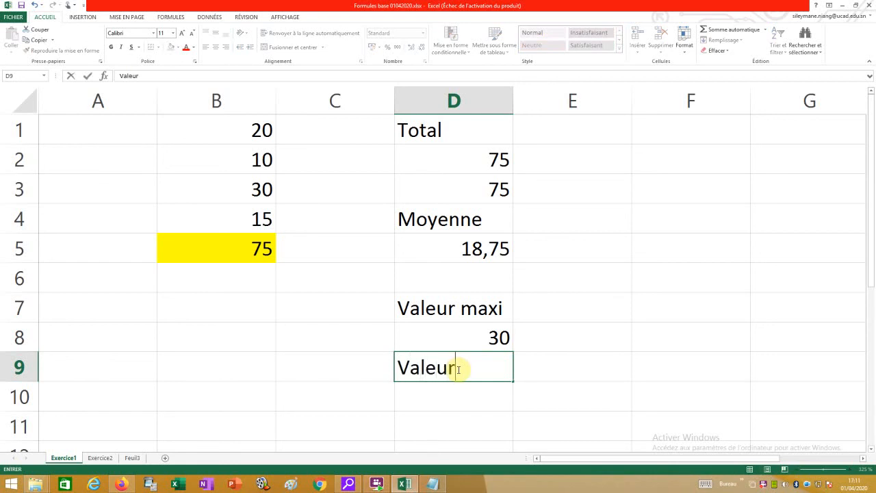
pyautogui.write(' min')
pyautogui.press('Return')
# - Calculate the lowest value of the number column in D10 with =MIN(B1:B4)
pyautogui.write('=')
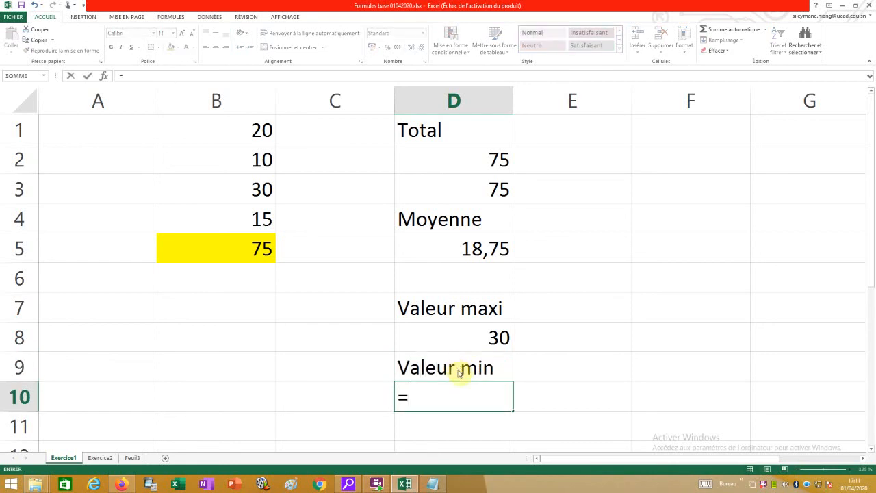
pyautogui.write('min')
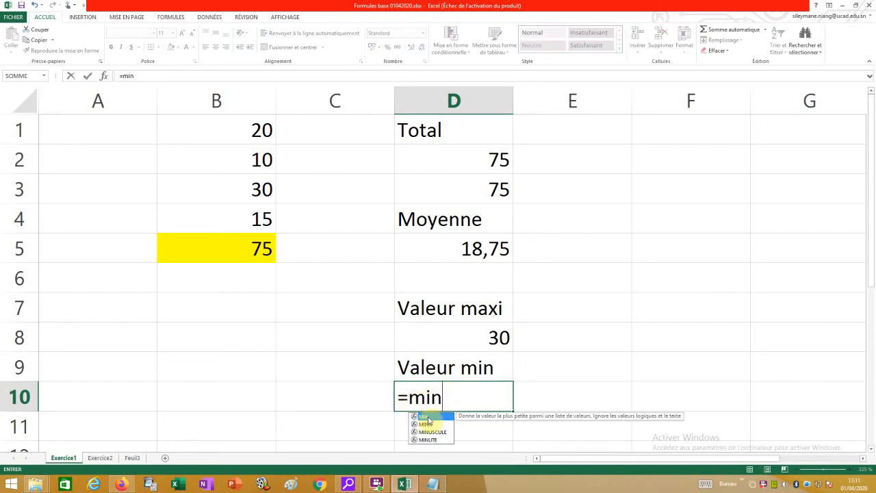
pyautogui.doubleClick(427, 417)
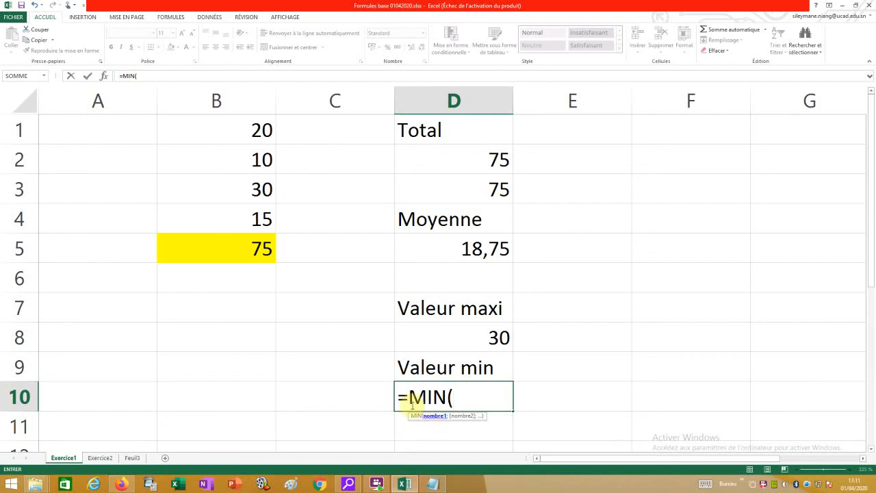
pyautogui.click(212, 129)
pyautogui.moveTo(212, 129); pyautogui.dragTo(220, 212)
pyautogui.write(')')
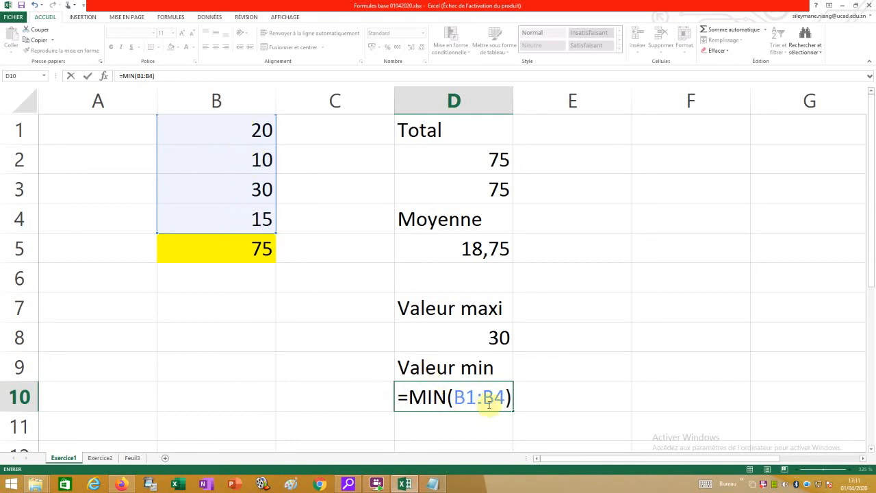
pyautogui.press('Return')
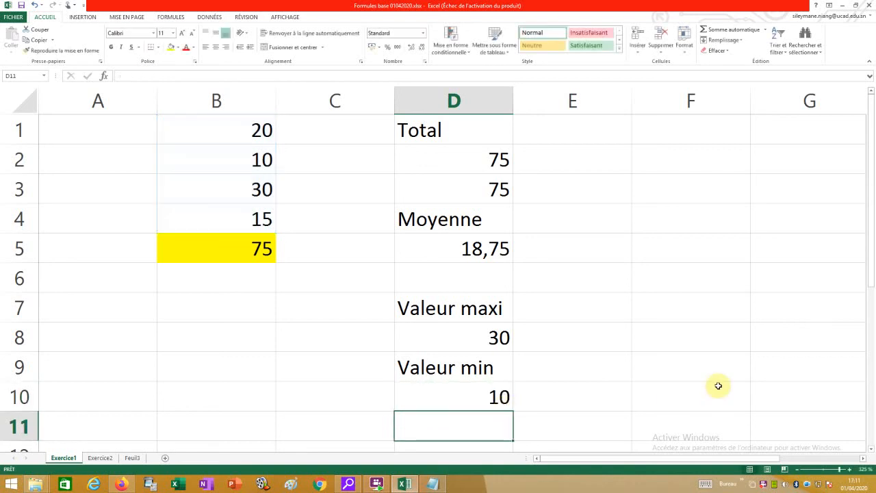
# - Inspect the SOMME formula in D3 and its referenced range, leaving the cell without changing it
pyautogui.doubleClick(451, 195)
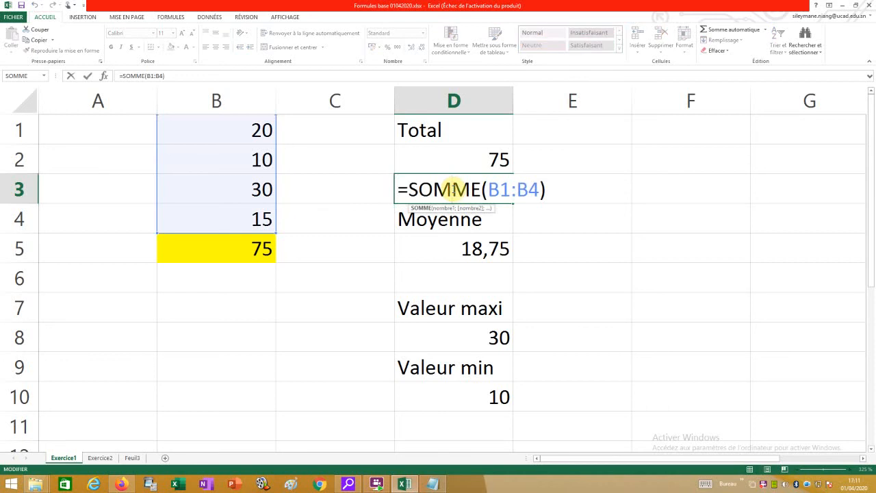
pyautogui.press('Escape')
pyautogui.click(653, 227)
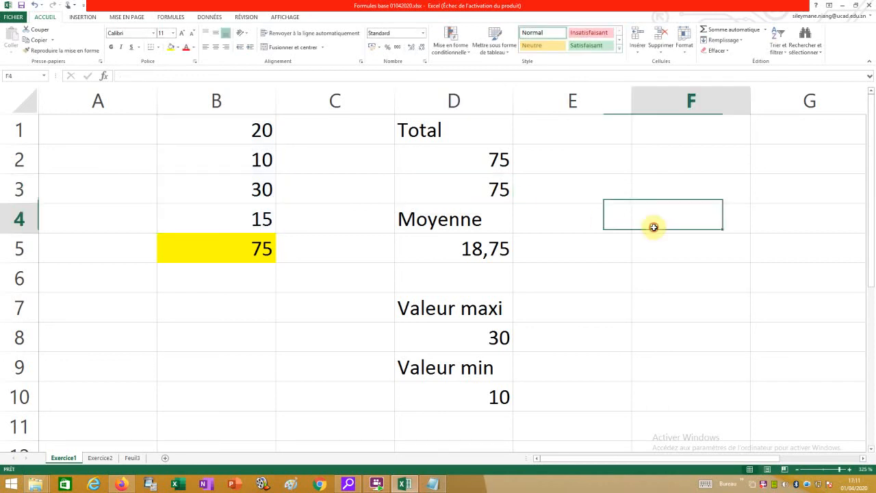
pyautogui.click(469, 191)
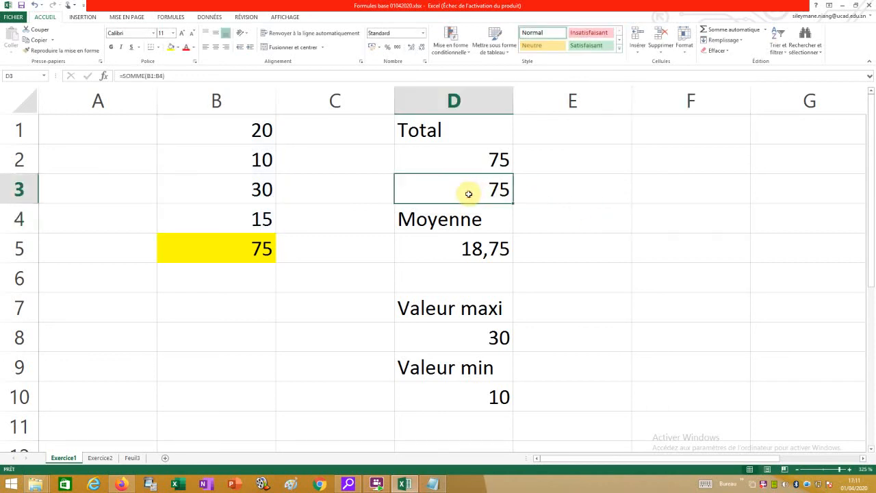
pyautogui.click(171, 76)
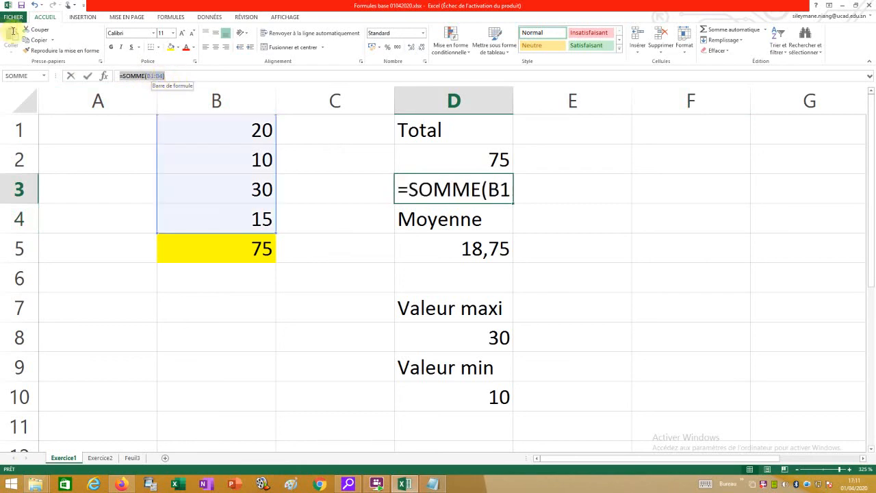
pyautogui.press('Escape')
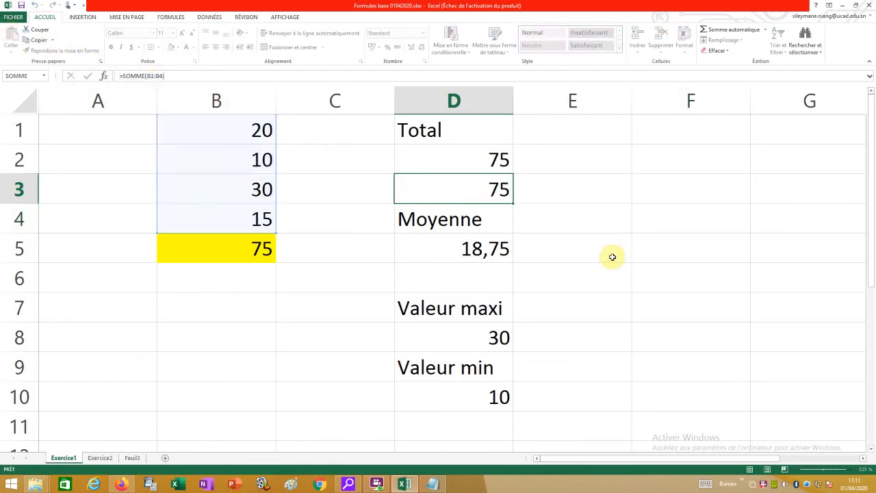
pyautogui.doubleClick(469, 189)
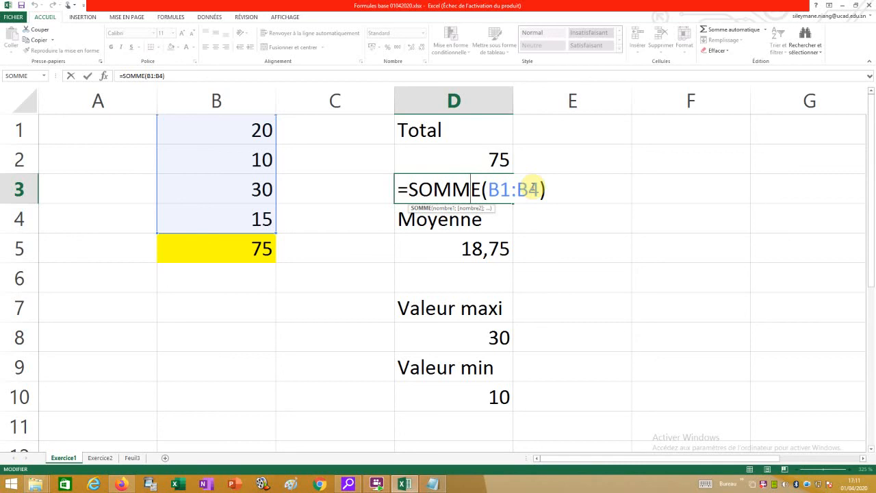
pyautogui.press('Escape')
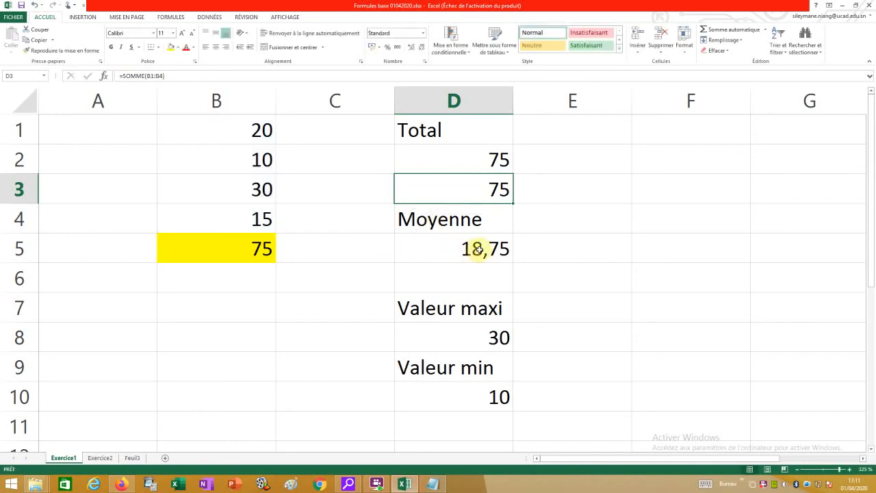
# - Inspect the formulas for the average in D5, the maximum in D8 and the minimum in D10 without editing them
pyautogui.doubleClick(474, 249)
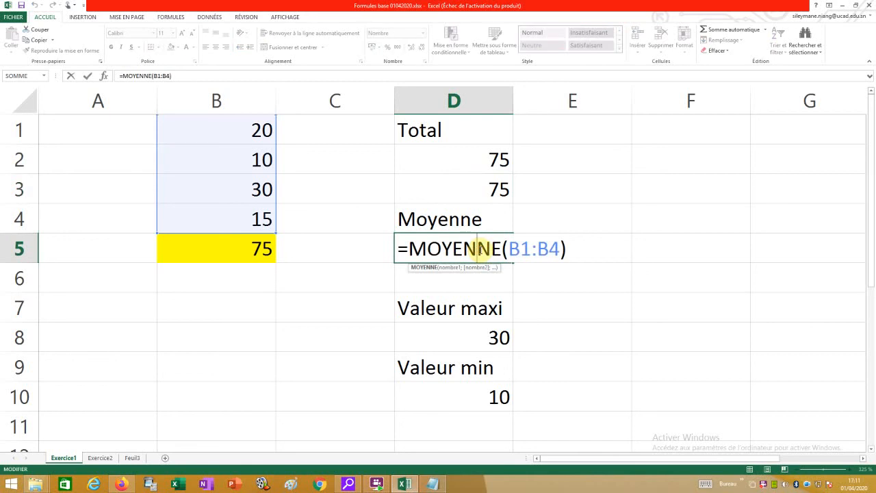
pyautogui.press('Escape')
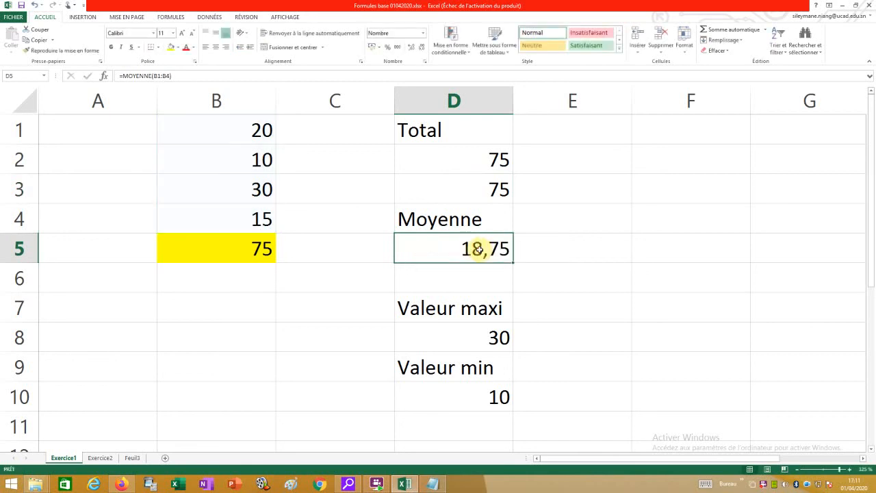
pyautogui.doubleClick(481, 338)
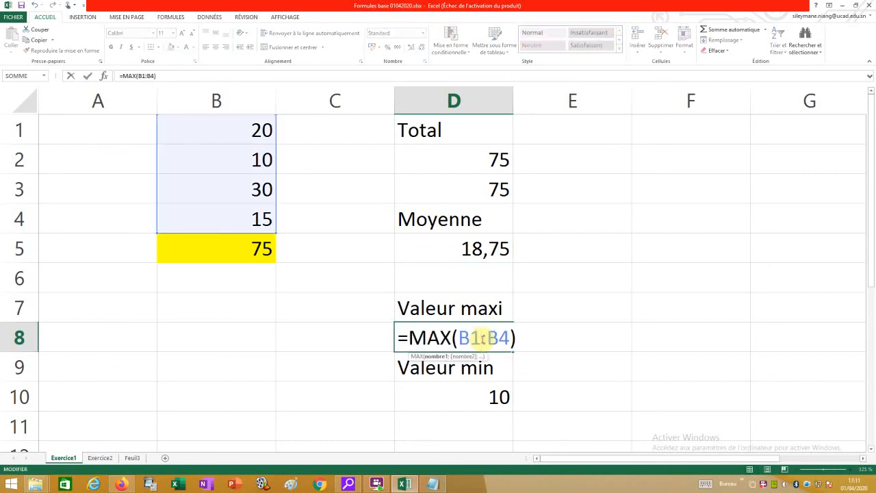
pyautogui.press('Escape')
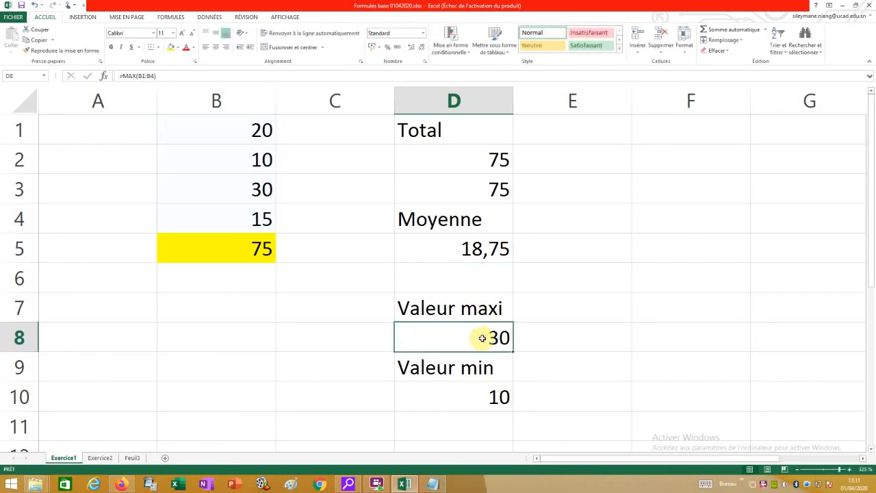
pyautogui.click(484, 398)
pyautogui.doubleClick(484, 398)
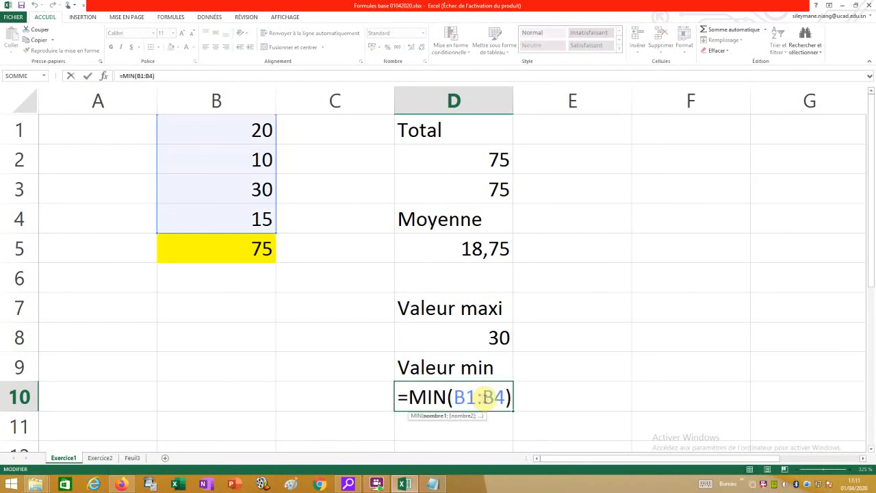
pyautogui.press('Escape')
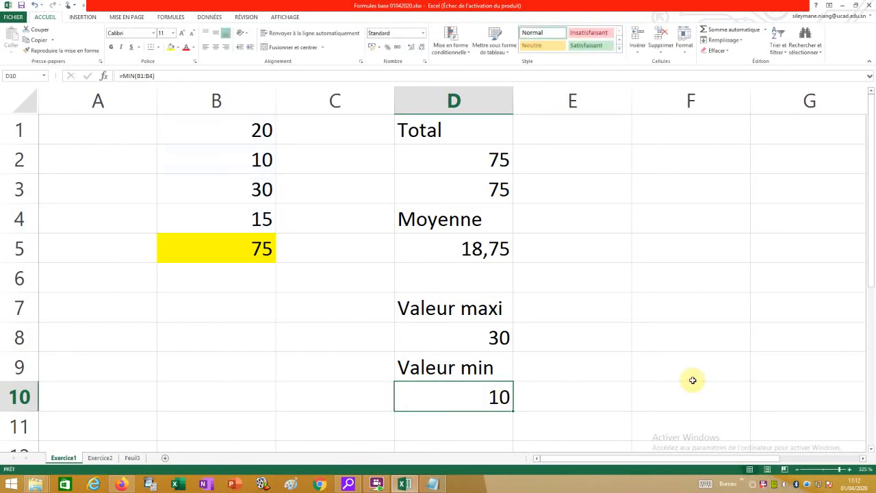
# - Select empty cell F9 and save the workbook
pyautogui.click(693, 373)
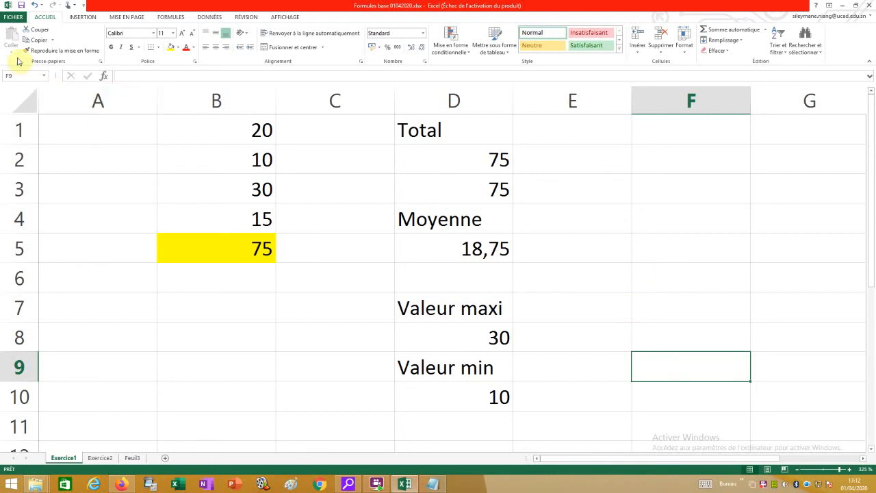
pyautogui.click(23, 5)
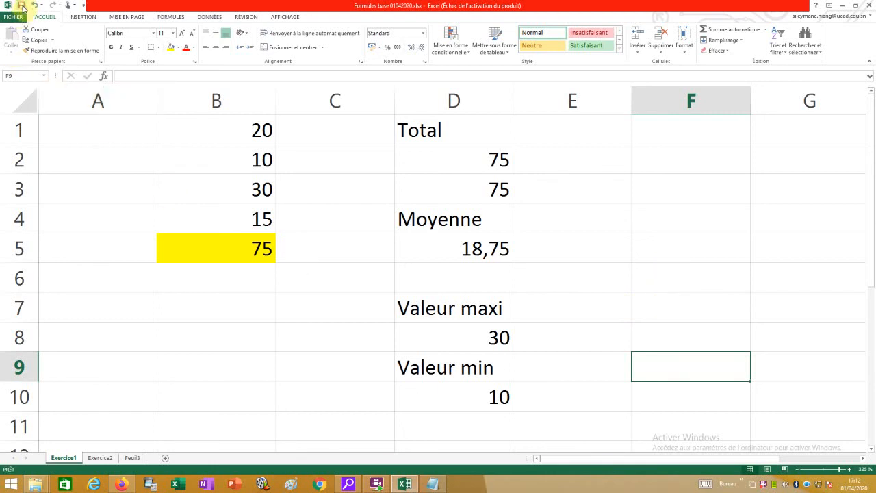
# - Switch to the Notepad lesson outline and add the line "crtl + s = enregistrer" below the undo shortcut, separated by a blank line
pyautogui.click(433, 484)
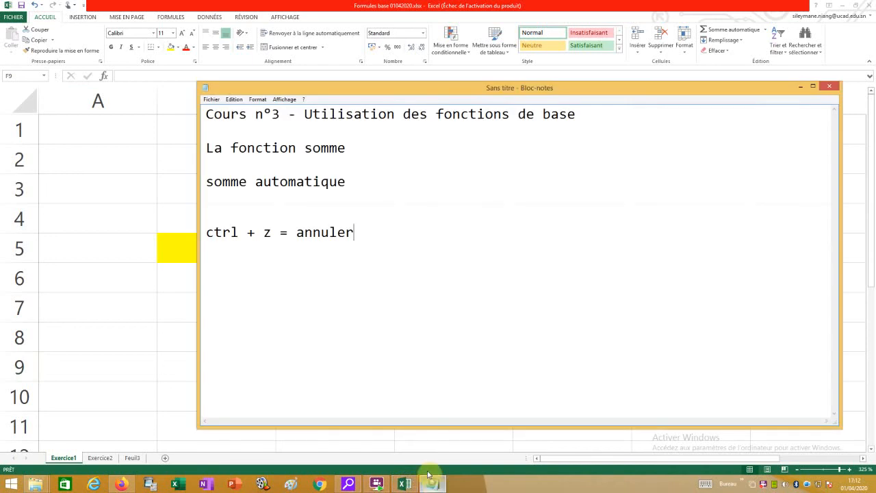
pyautogui.press('Return')
pyautogui.write('crtl + s = enr')
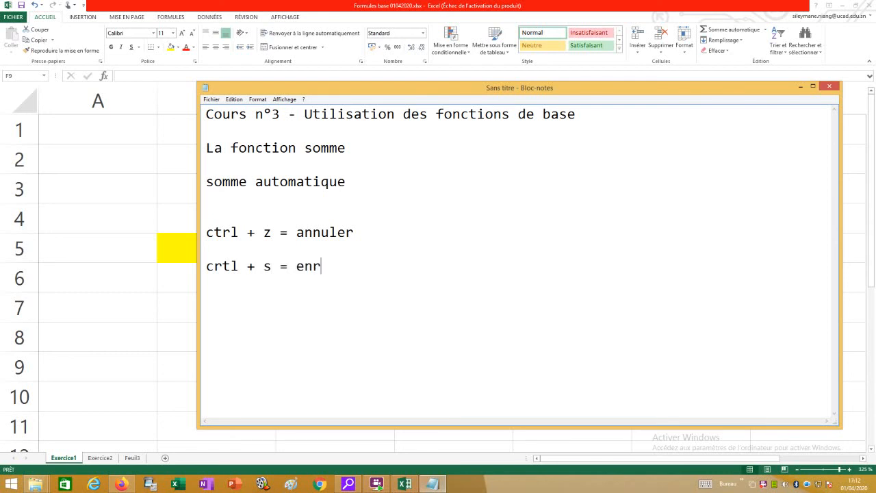
pyautogui.write('egistrer')
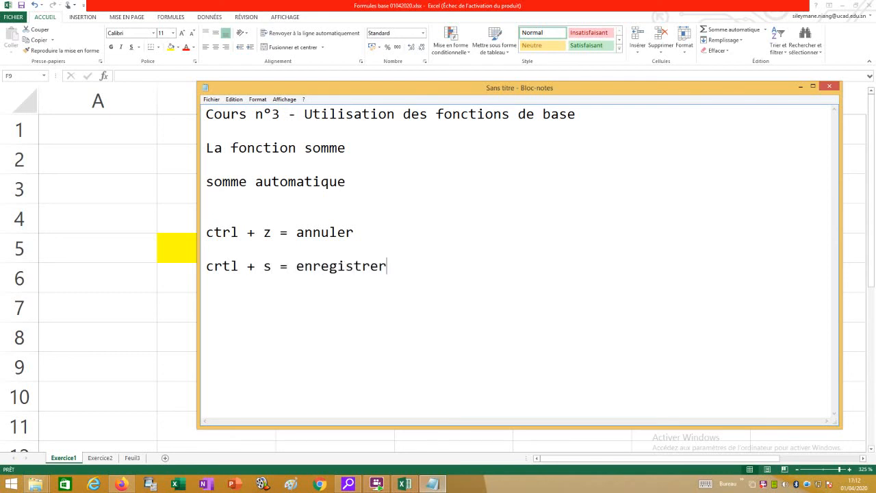
# - Append "(Fichier / Enregistrer)" to the "crtl + s = enregistrer" line, then highlight the shortcut and its menu equivalent in turn
pyautogui.write('  (Fichier / Enregistrer')
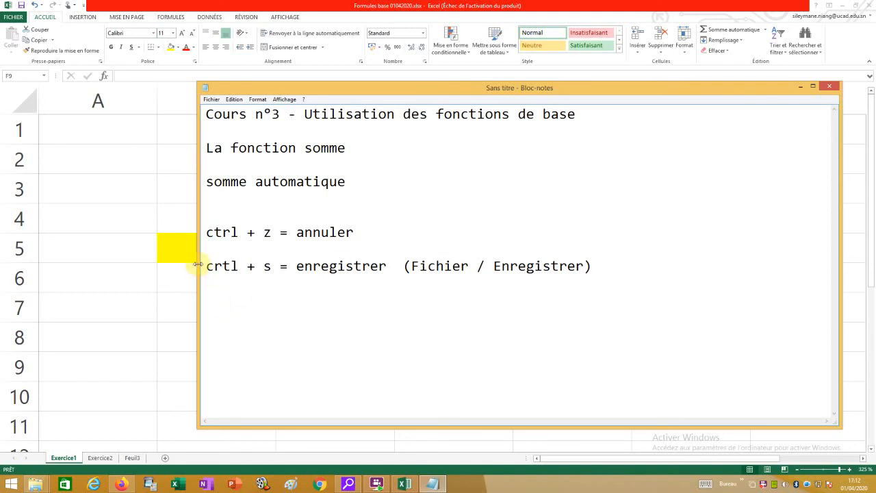
pyautogui.moveTo(205, 265); pyautogui.dragTo(271, 267)
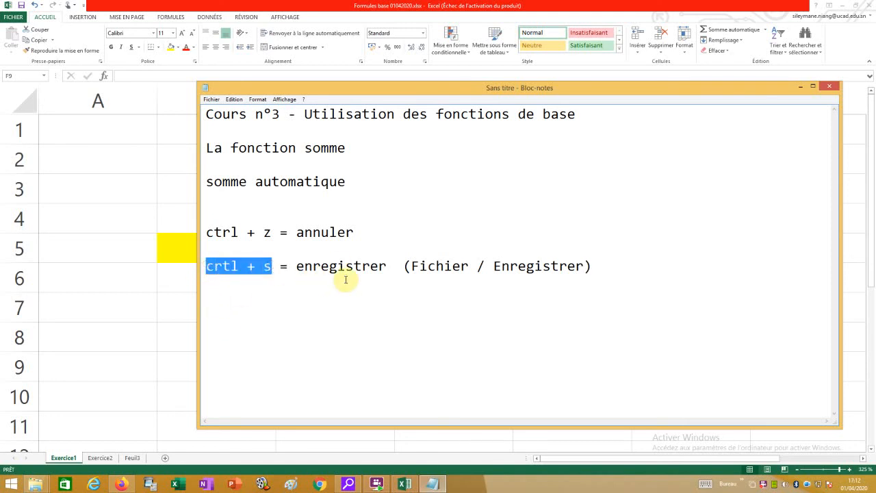
pyautogui.click(410, 266)
pyautogui.moveTo(410, 266); pyautogui.dragTo(584, 266)
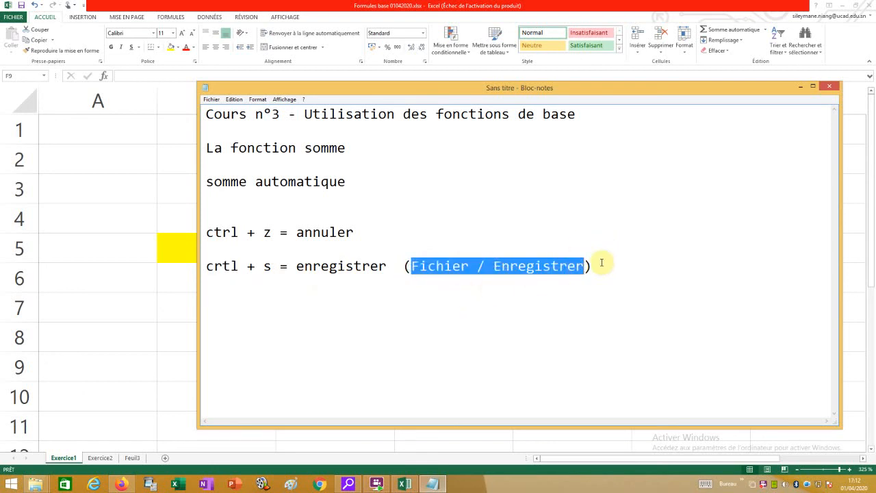
# - Switch back to Excel and close the workbook Formules base 01042020, leaving the program open
pyautogui.hotkey('alt', 'Tab')
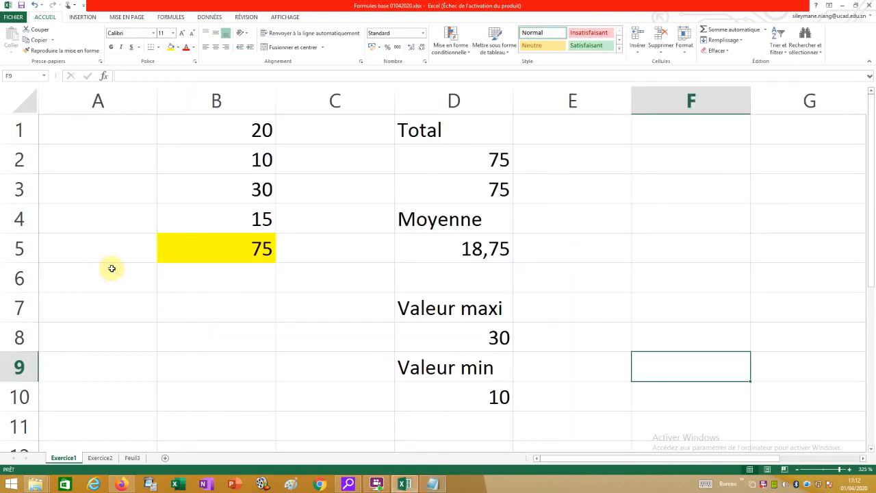
pyautogui.click(13, 16)
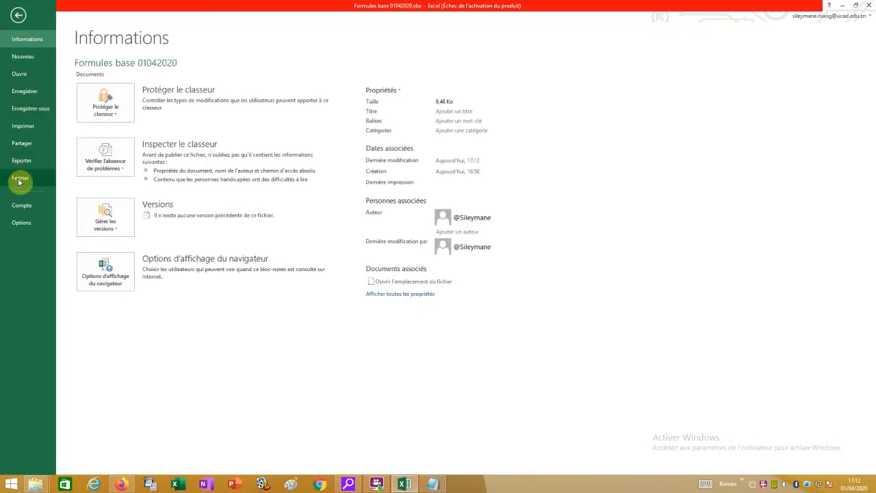
pyautogui.click(18, 179)
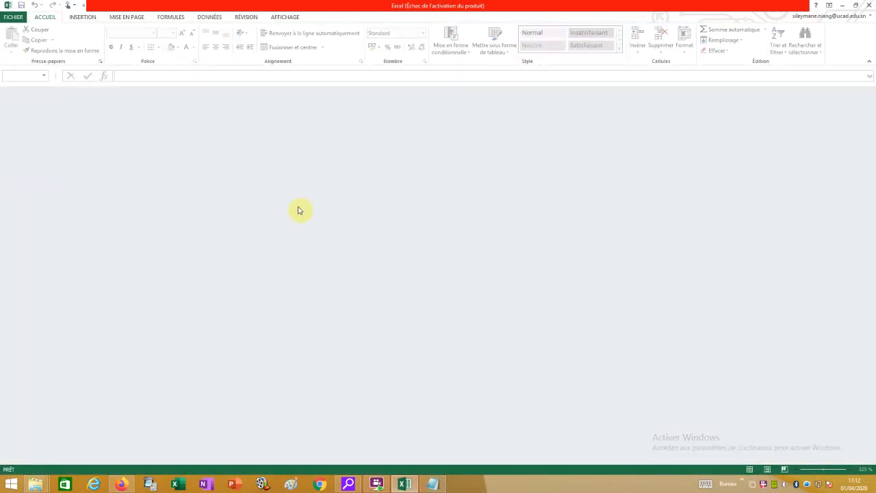
pyautogui.moveTo(871, 5)
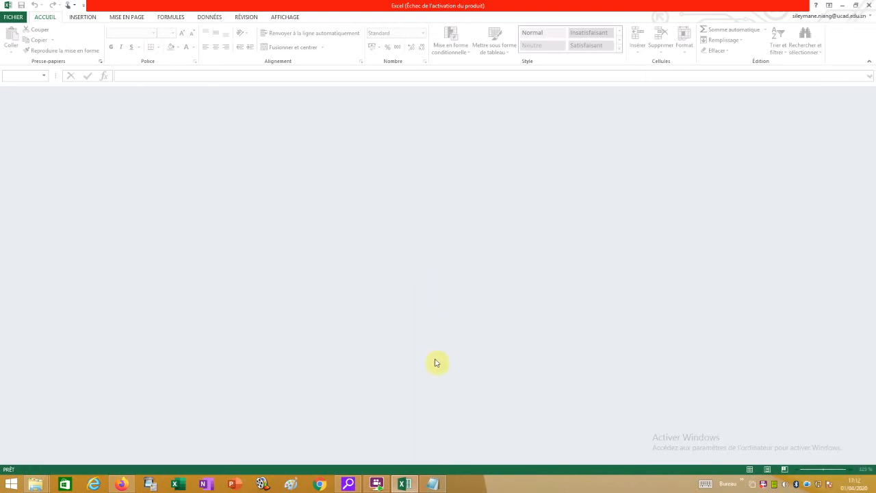
pyautogui.click(377, 483)
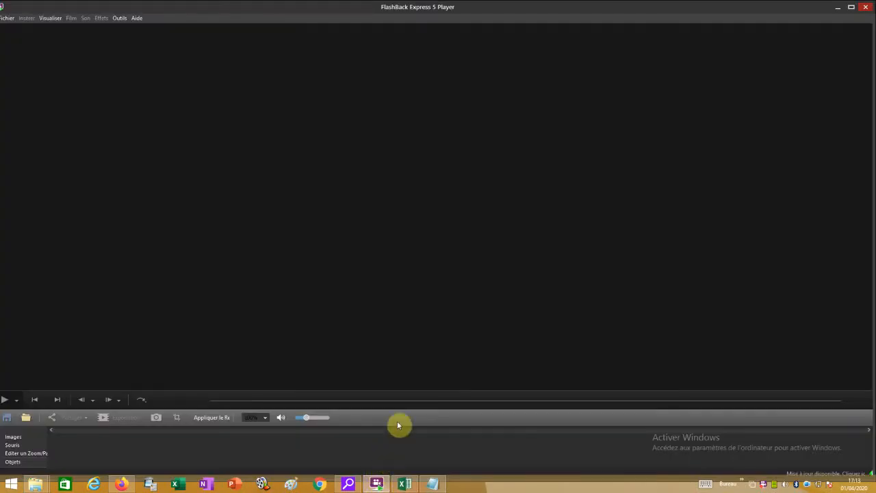